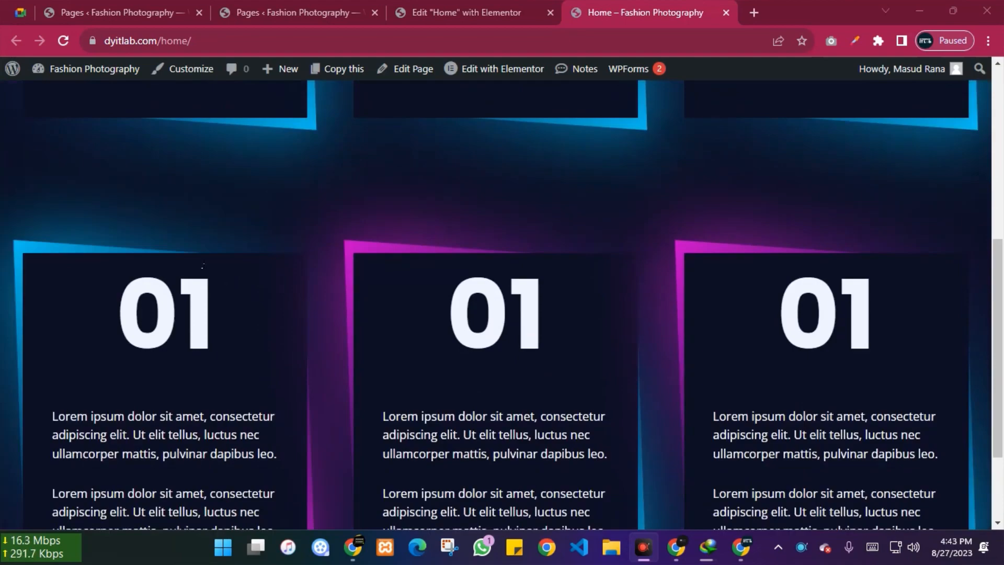
# Look over the finished home page with its rows of glowing gradient cards
pyautogui.scroll(-3, 222, 243)
pyautogui.scroll(1, 552, 255)
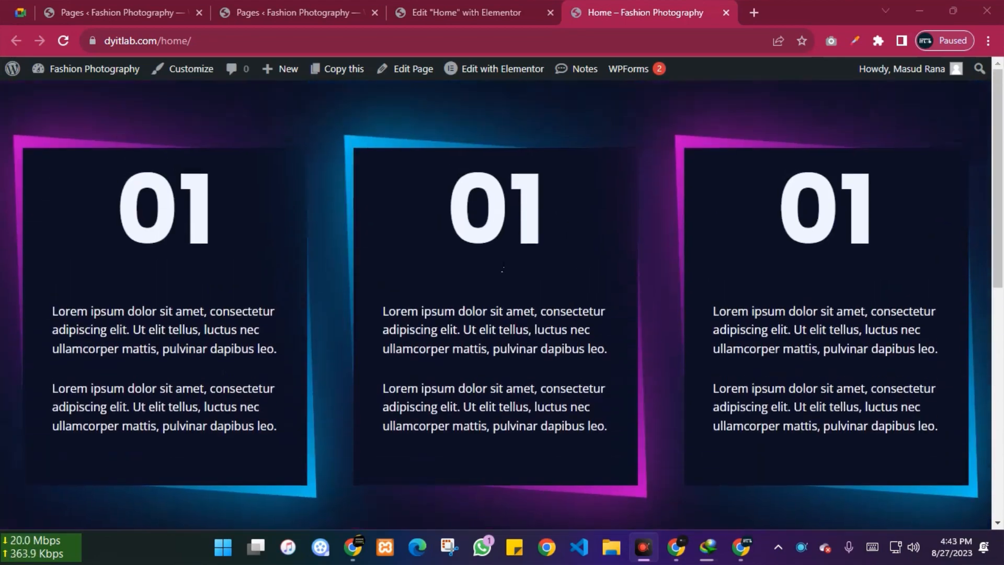
pyautogui.scroll(2, 556, 257)
pyautogui.scroll(-3, 555, 256)
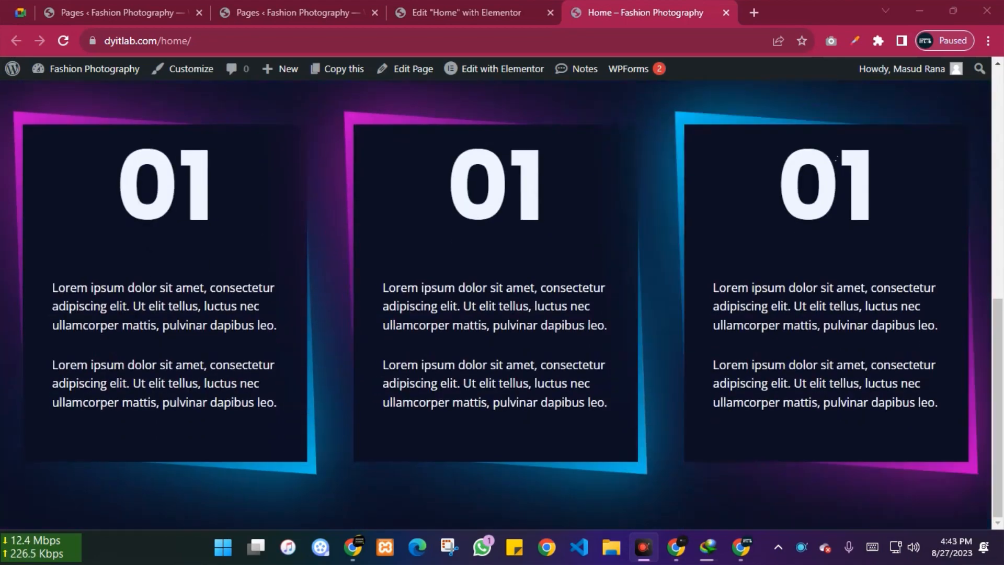
pyautogui.scroll(1, 334, 284)
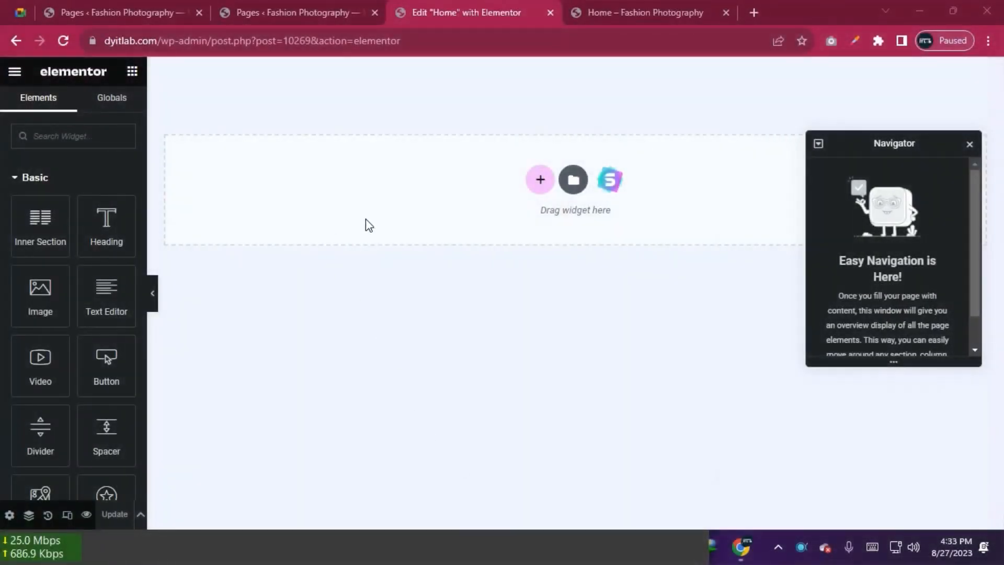
# Add a new section with three equal columns to the empty page
pyautogui.click(540, 180)
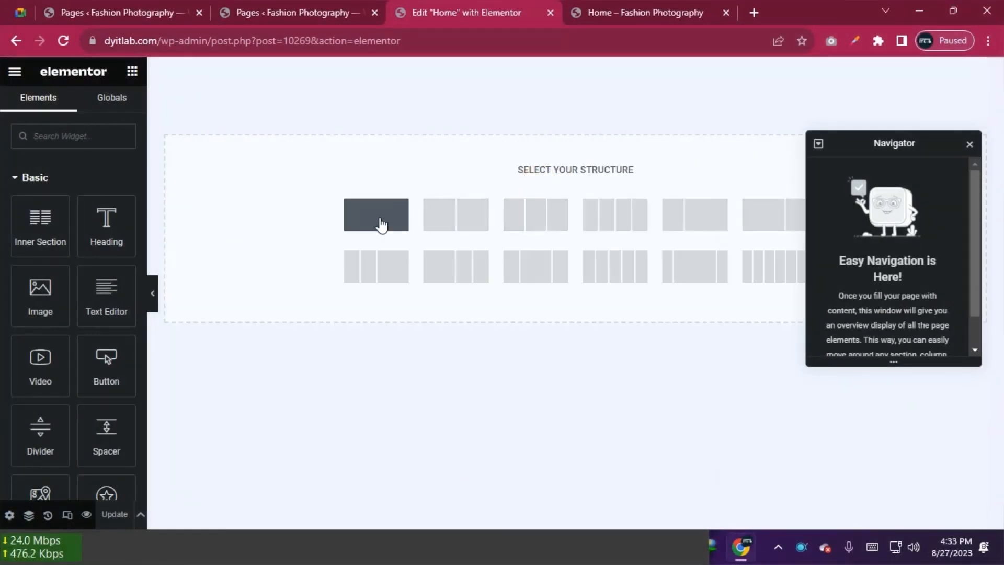
pyautogui.click(543, 220)
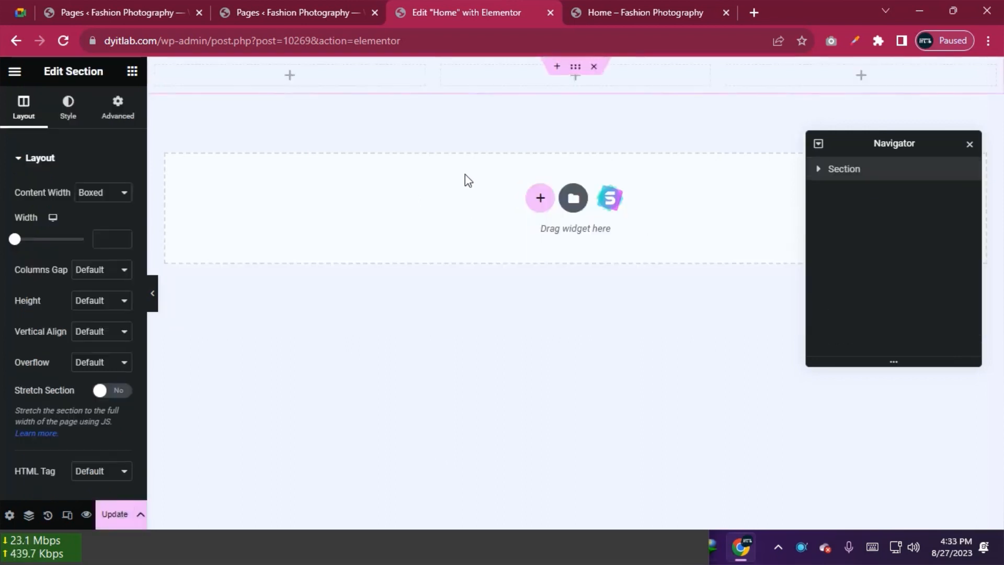
pyautogui.click(29, 515)
pyautogui.click(30, 515)
# Set the section's content width to Full Width and its columns gap to No Gap
pyautogui.click(103, 198)
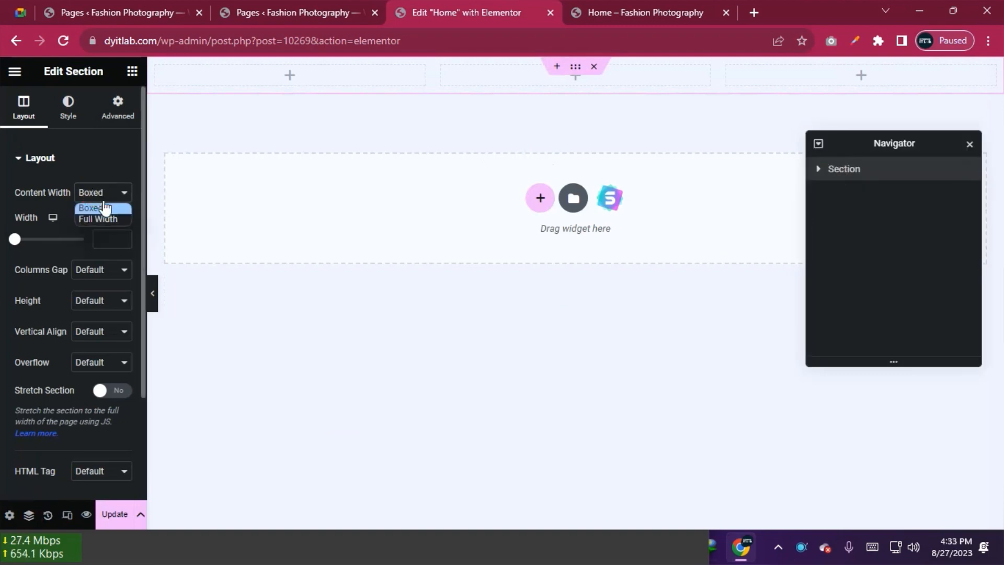
pyautogui.click(97, 219)
pyautogui.click(105, 231)
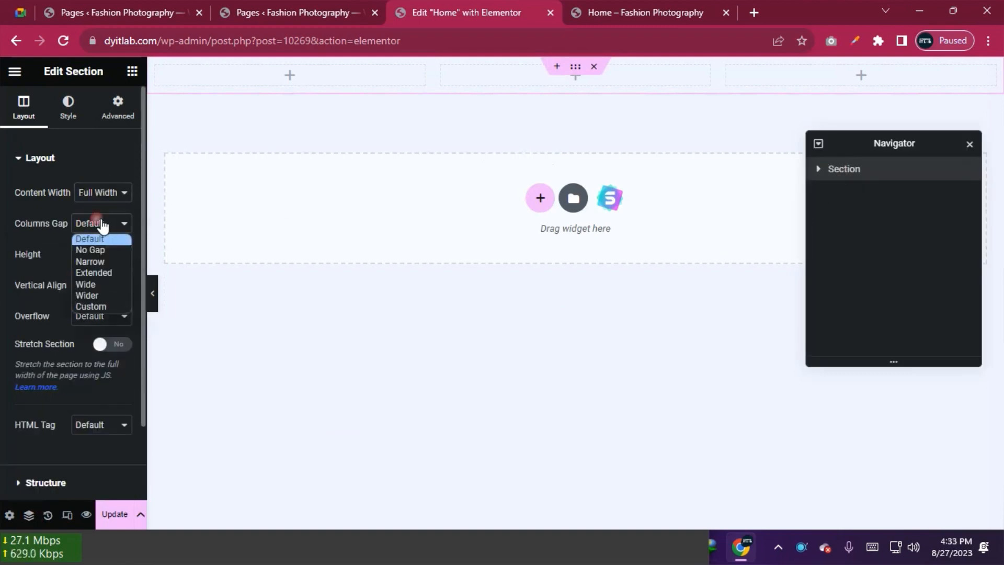
pyautogui.click(92, 251)
# Give the section a minimum height of 100 vh and save the page
pyautogui.click(97, 258)
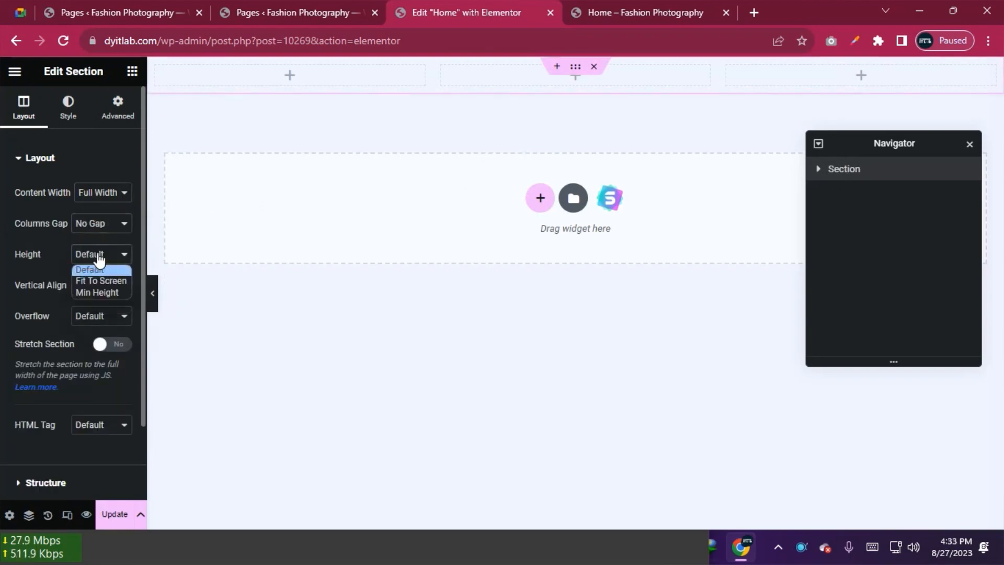
pyautogui.click(99, 293)
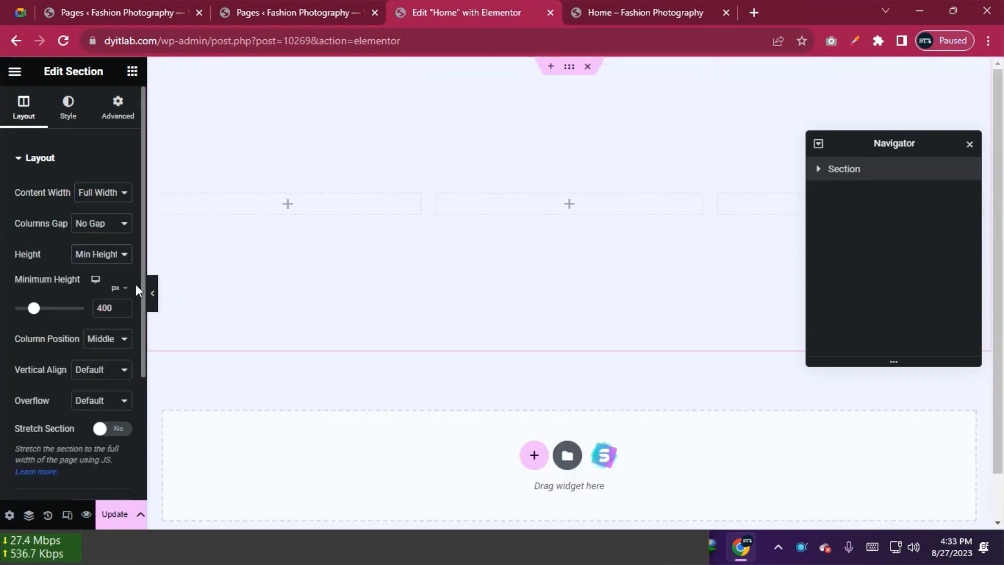
pyautogui.click(125, 292)
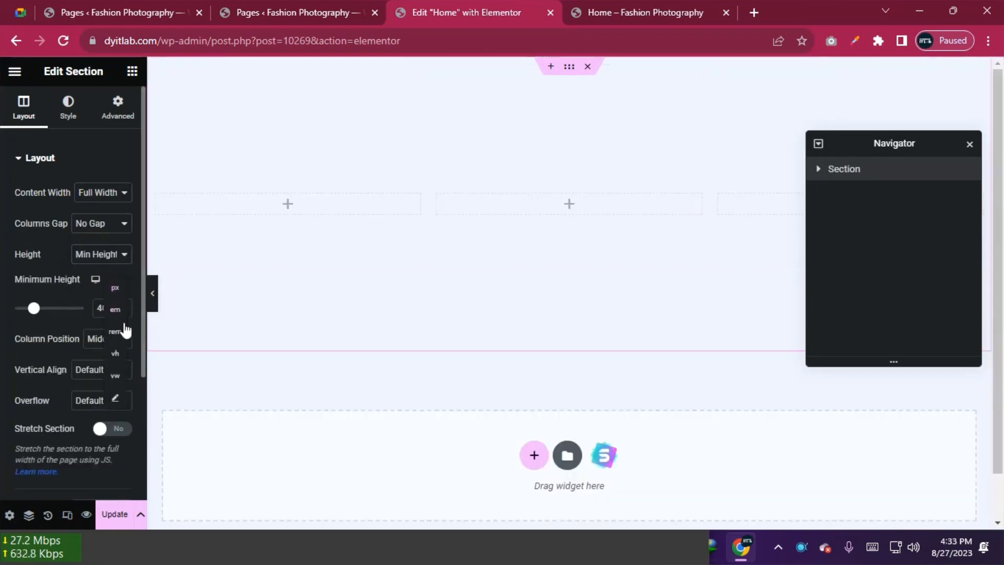
pyautogui.click(119, 354)
pyautogui.moveTo(85, 311)
pyautogui.mouseDown()
pyautogui.moveTo(32, 314)
pyautogui.moveTo(104, 313)
pyautogui.mouseUp()
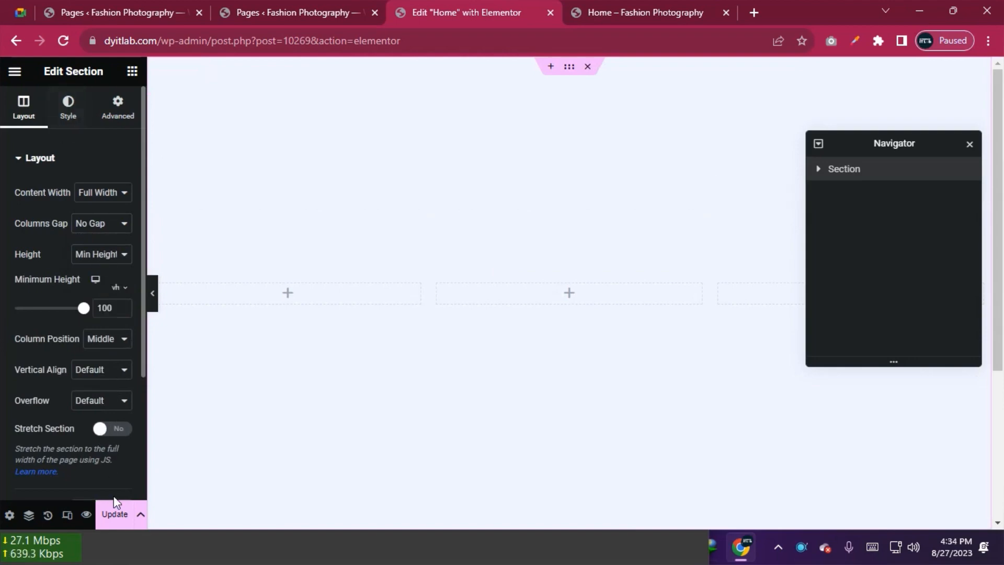
pyautogui.click(116, 515)
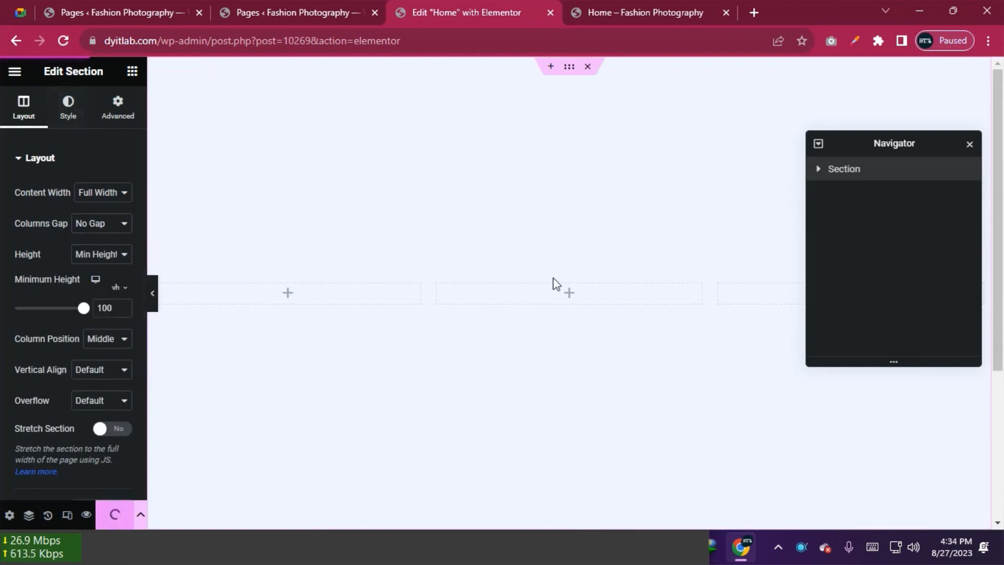
# Give the section a classic background in the dark navy colour #0C0F24
pyautogui.click(82, 113)
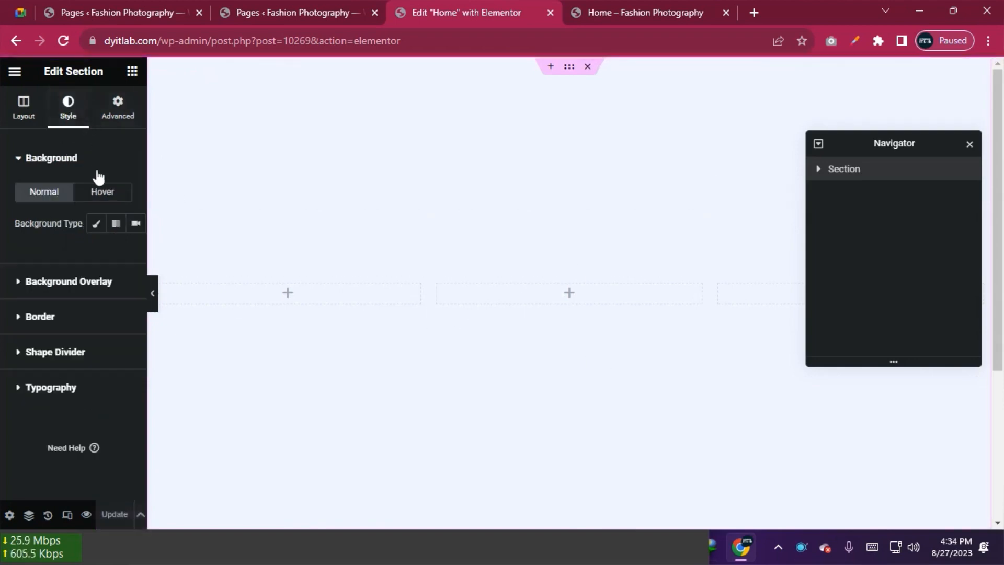
pyautogui.click(97, 224)
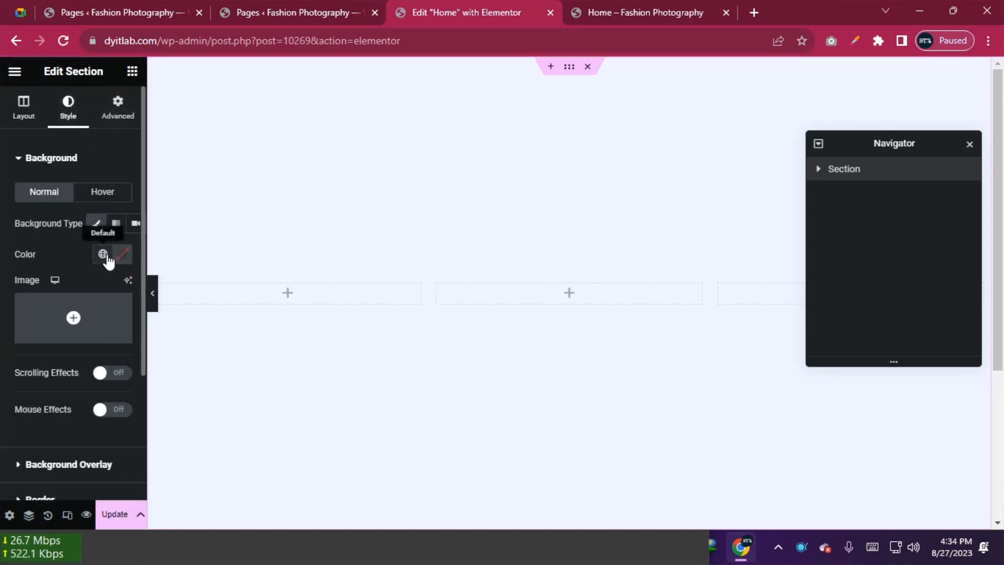
pyautogui.click(104, 255)
pyautogui.scroll(-3, 99, 384)
pyautogui.scroll(3, 100, 387)
pyautogui.click(70, 425)
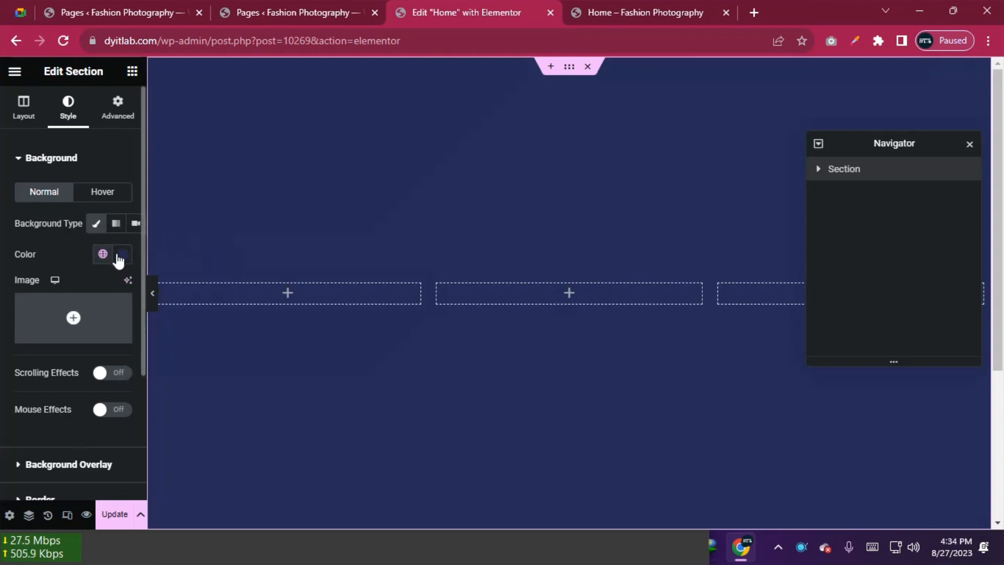
pyautogui.click(126, 257)
pyautogui.moveTo(148, 404); pyautogui.dragTo(151, 407)
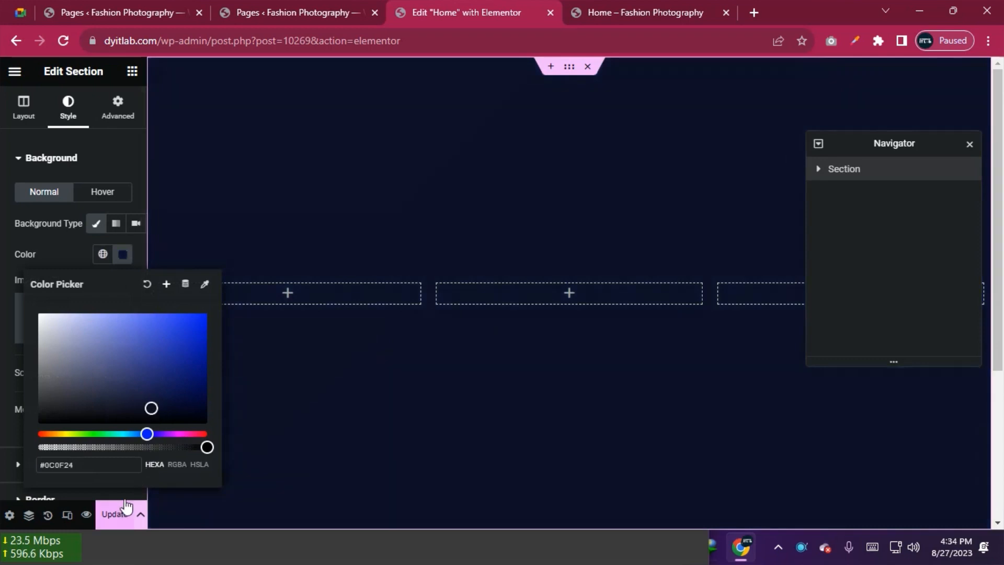
# Store the background colour as a new global colour named 10
pyautogui.click(166, 284)
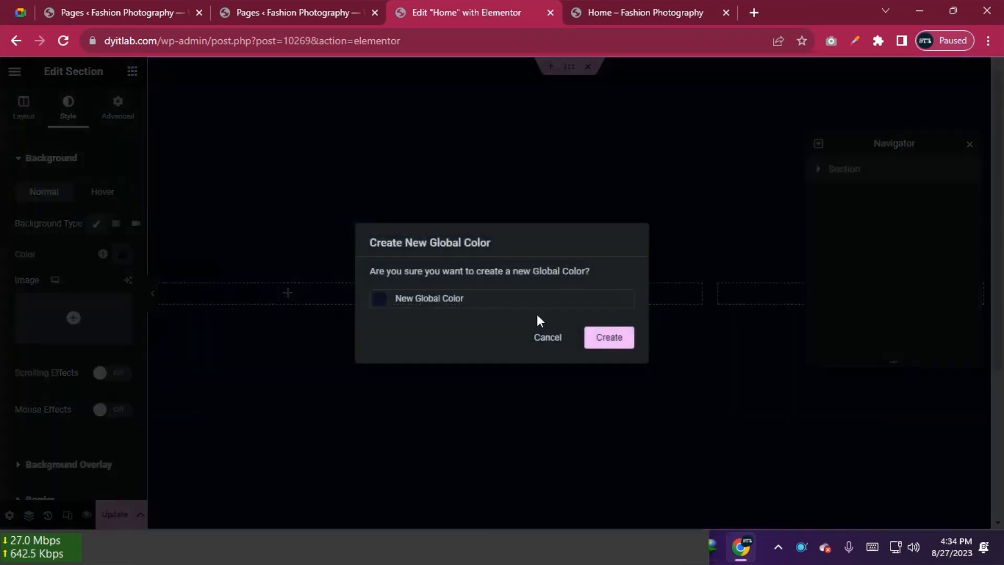
pyautogui.moveTo(465, 299); pyautogui.dragTo(290, 300)
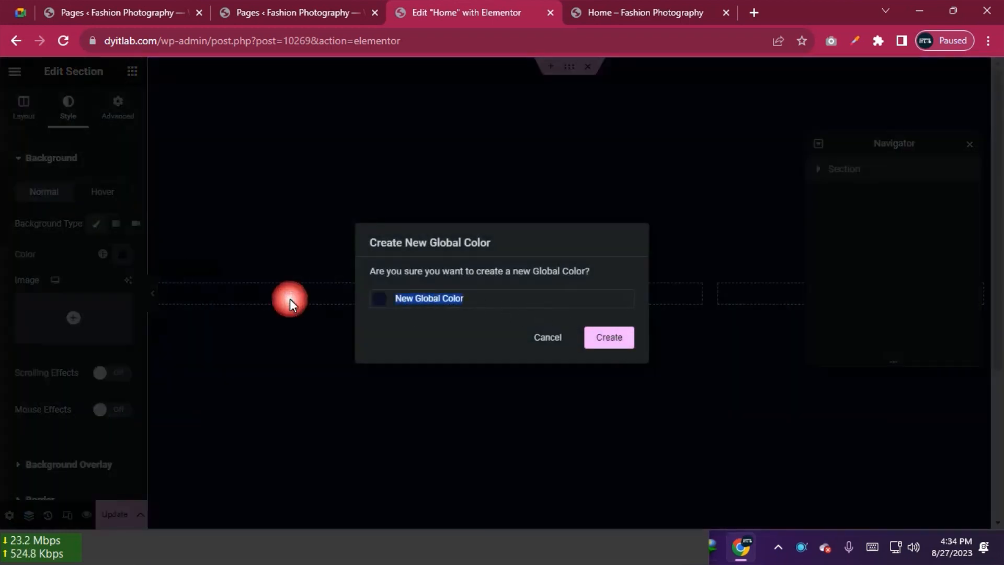
pyautogui.write('10')
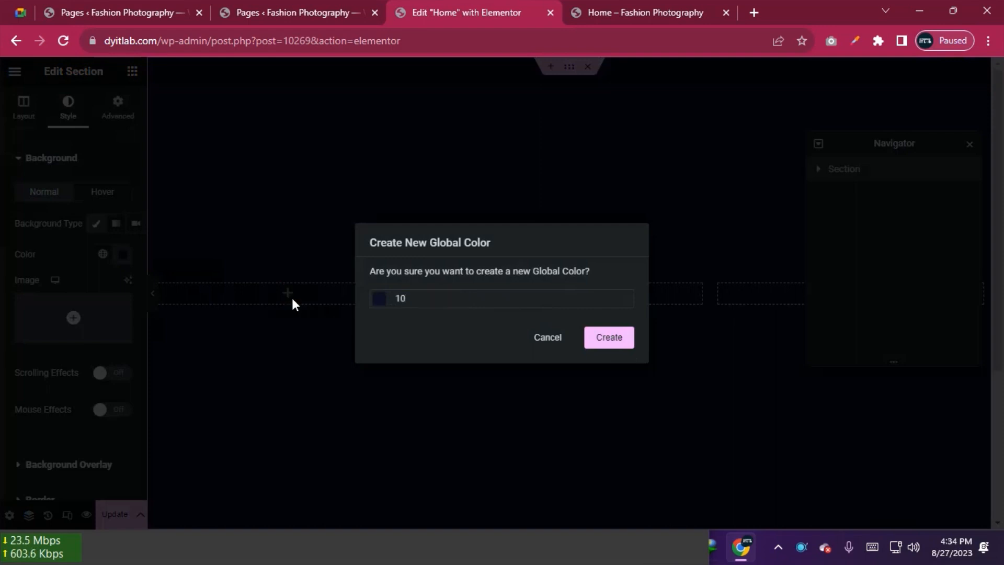
pyautogui.click(616, 339)
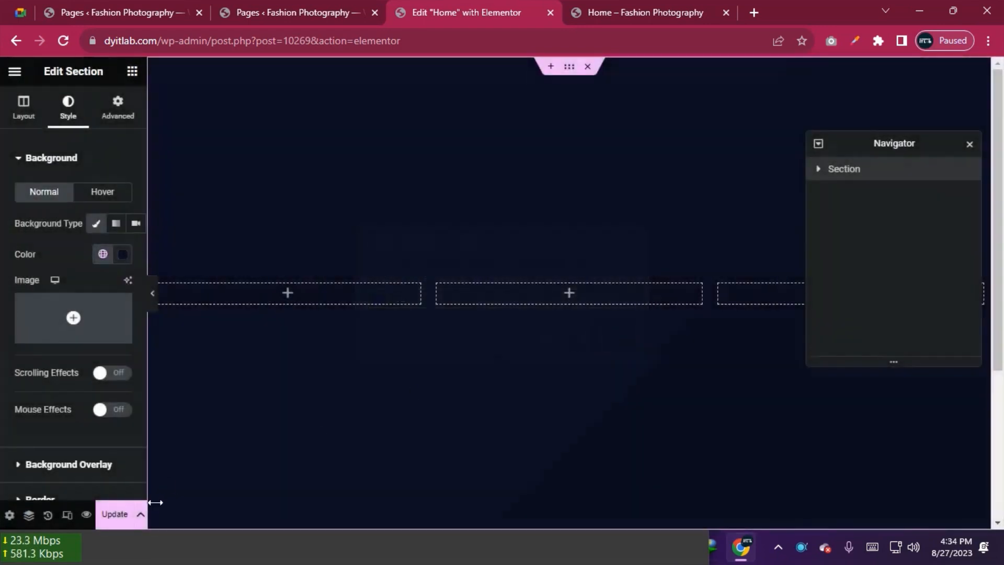
# Save the page, reload the live Home page to check the section, and return to the editor
pyautogui.click(131, 520)
pyautogui.click(619, 11)
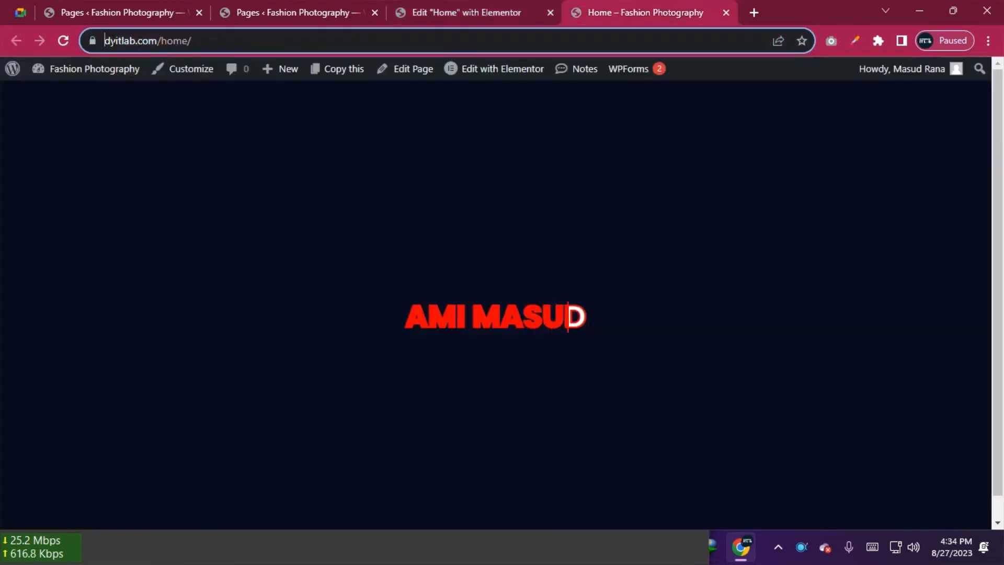
pyautogui.click(64, 41)
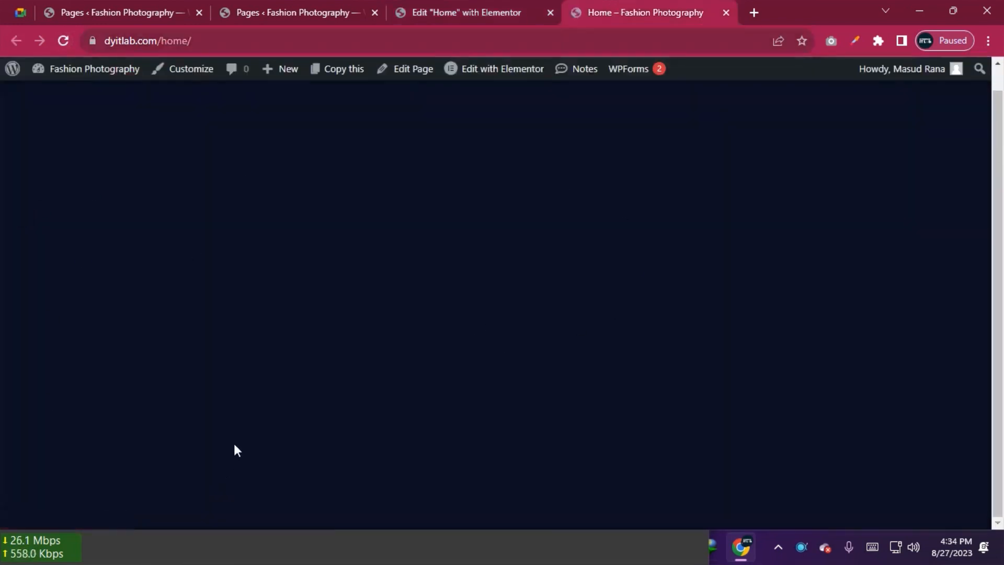
pyautogui.click(459, 6)
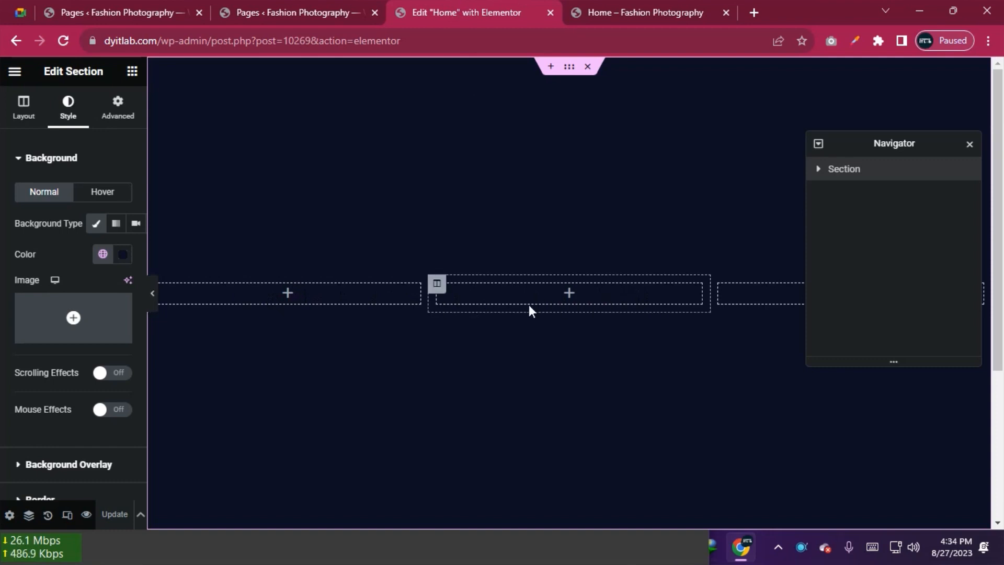
# Place an inner section in the middle column and delete its second column
pyautogui.click(132, 72)
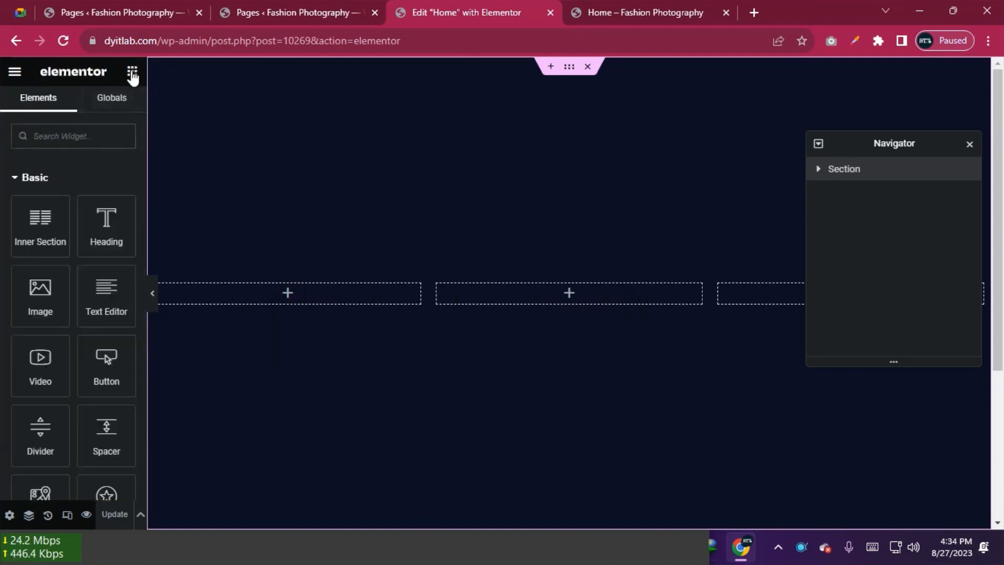
pyautogui.moveTo(40, 225); pyautogui.dragTo(571, 292)
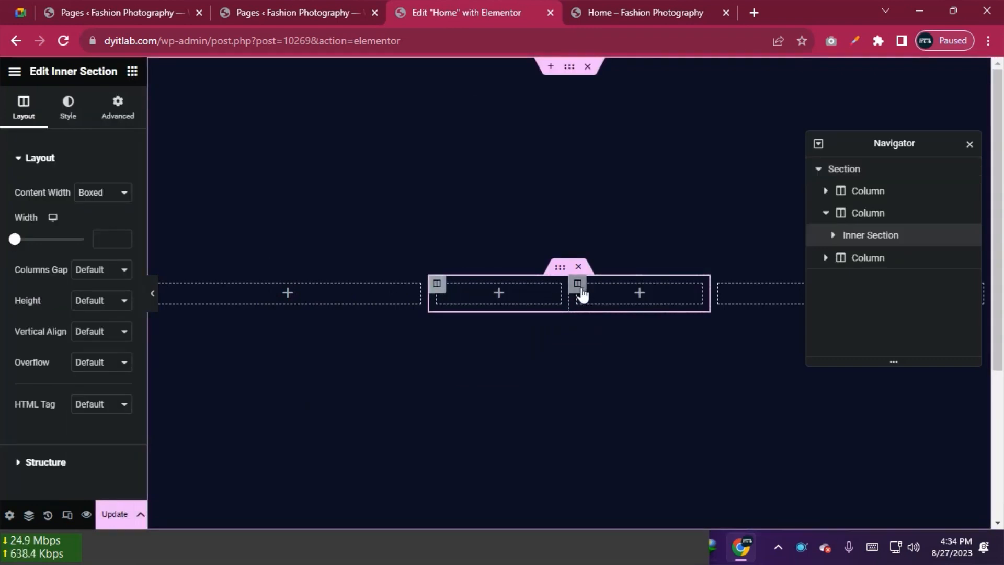
pyautogui.click(578, 285)
pyautogui.rightClick(580, 287)
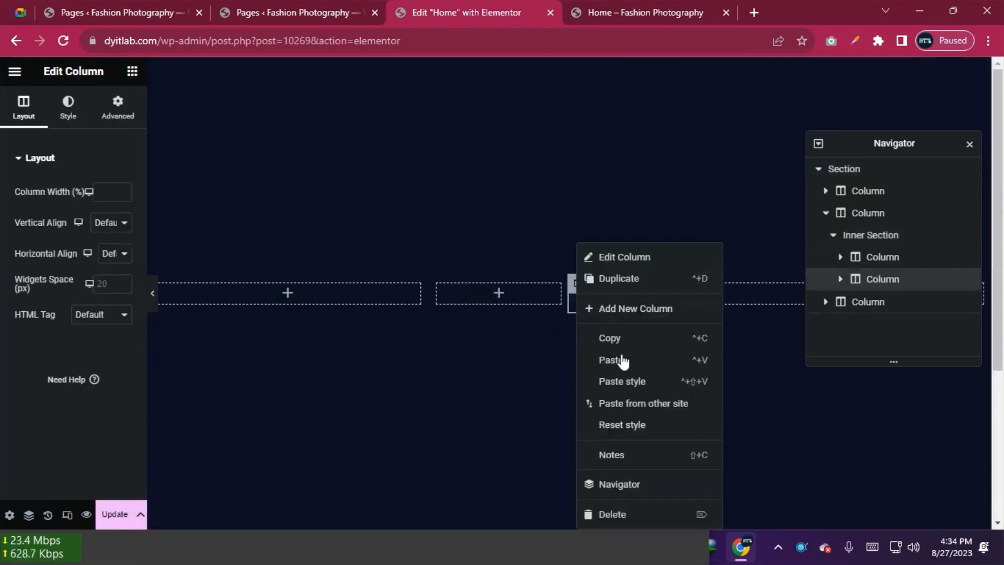
pyautogui.click(611, 515)
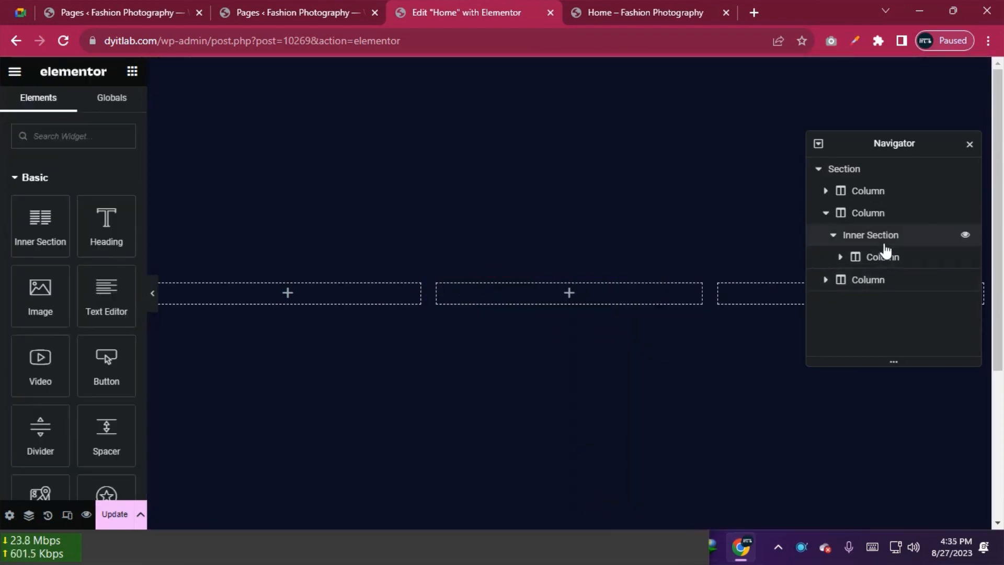
# Set the padding of the inner section's column to 5% on all sides and save the page
pyautogui.click(876, 219)
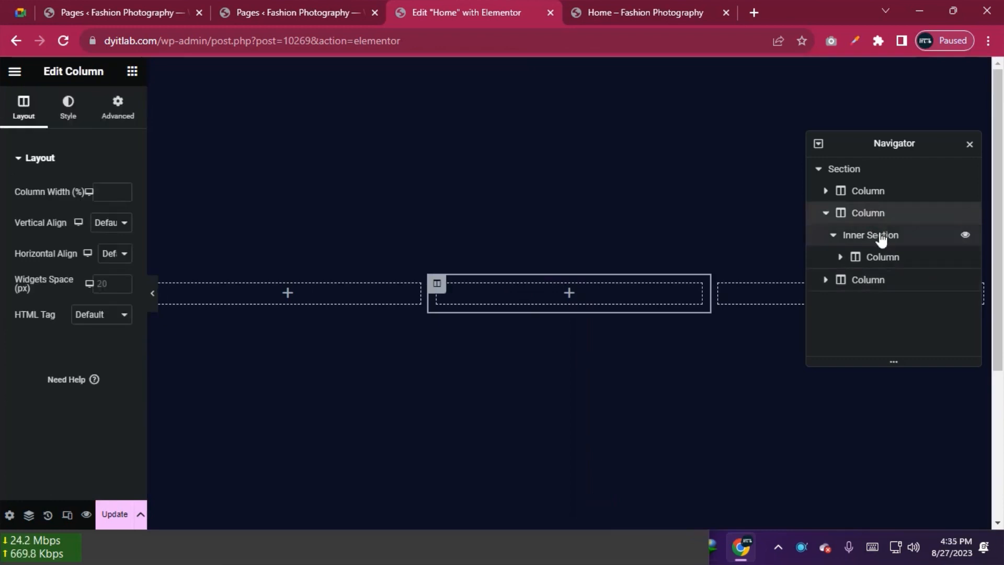
pyautogui.click(882, 241)
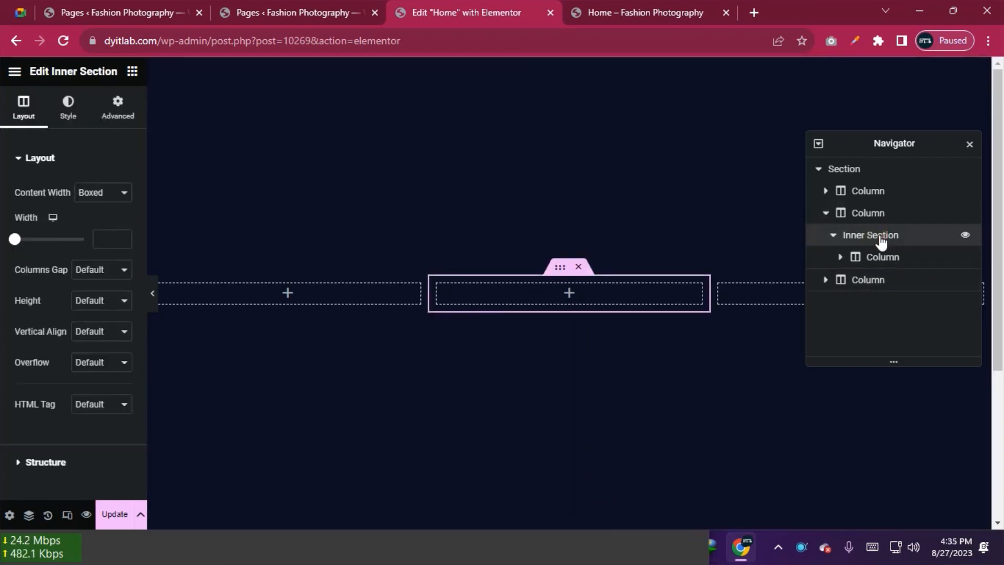
pyautogui.click(885, 261)
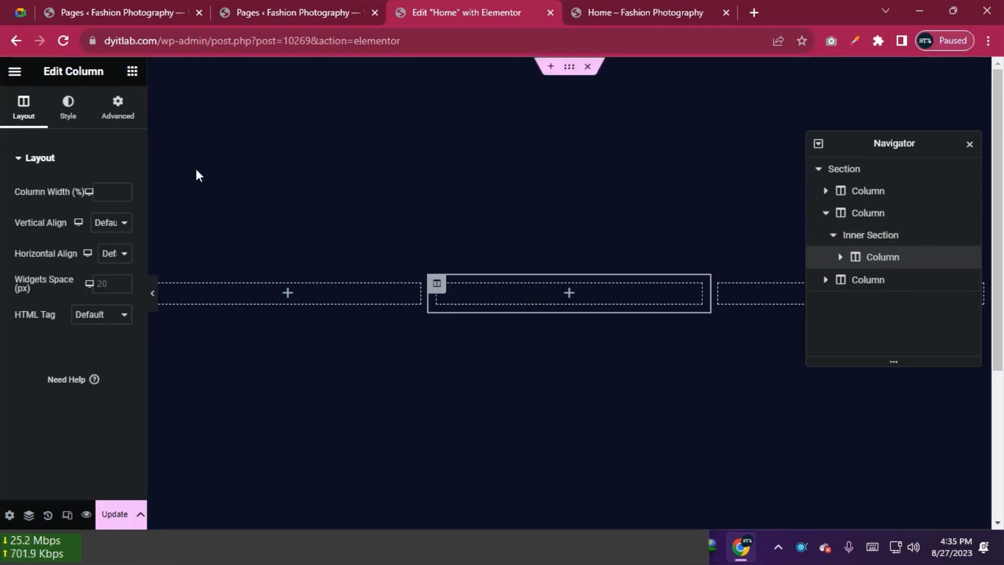
pyautogui.click(124, 119)
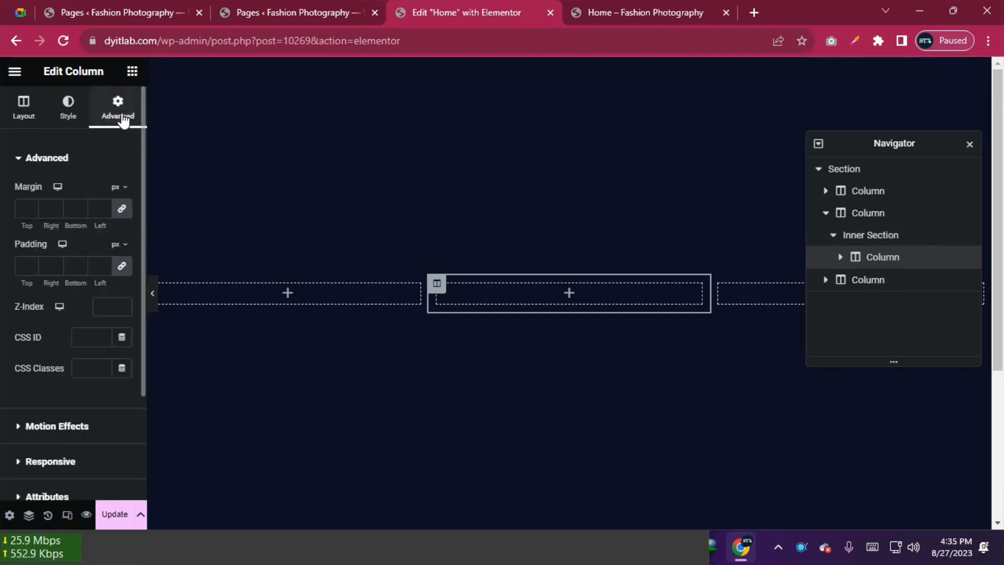
pyautogui.click(126, 248)
pyautogui.click(116, 267)
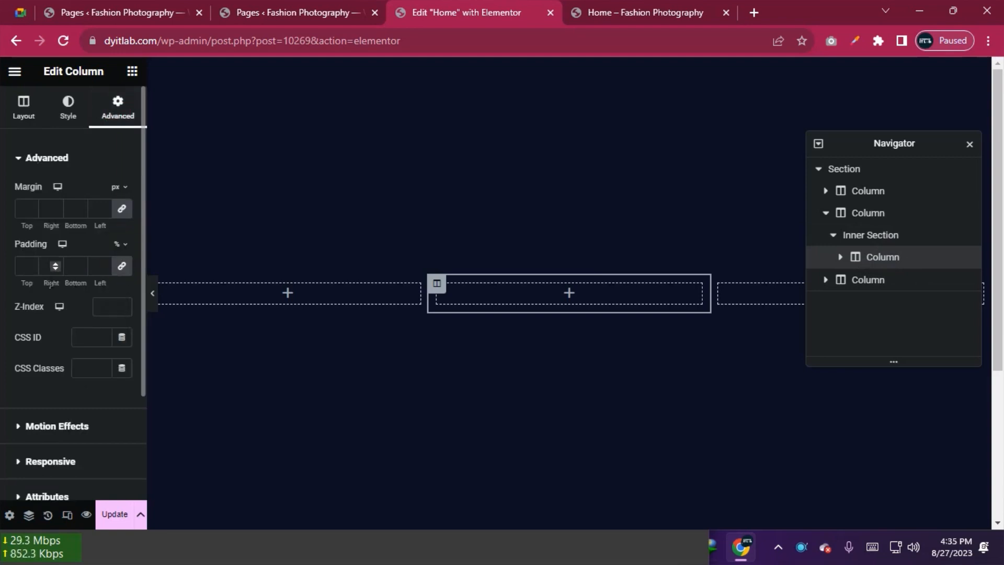
pyautogui.click(30, 262)
pyautogui.write('6')
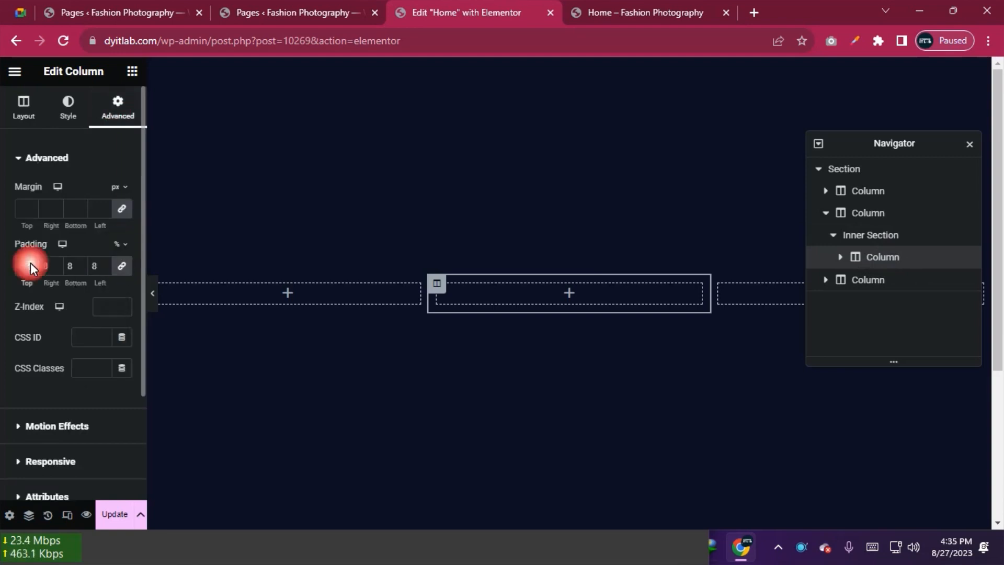
pyautogui.click(30, 268)
pyautogui.click(30, 267)
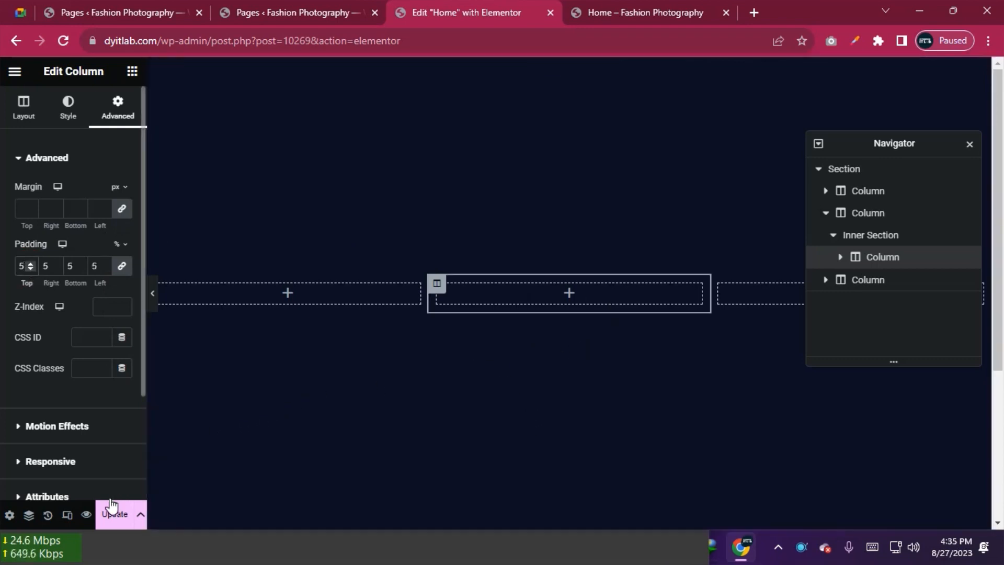
pyautogui.click(121, 517)
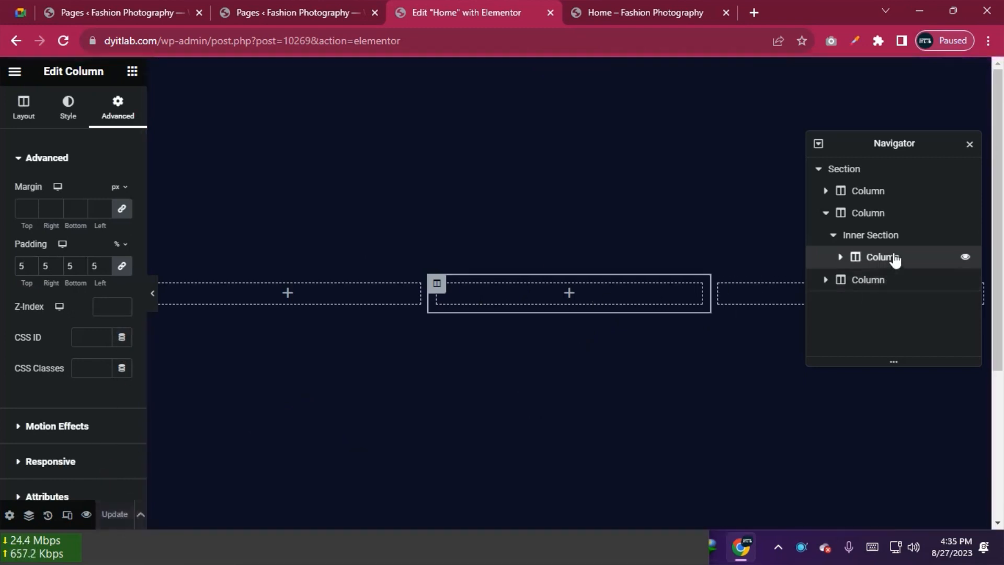
# Add a heading widget reading 01 to the inner section's column and centre its alignment
pyautogui.click(571, 297)
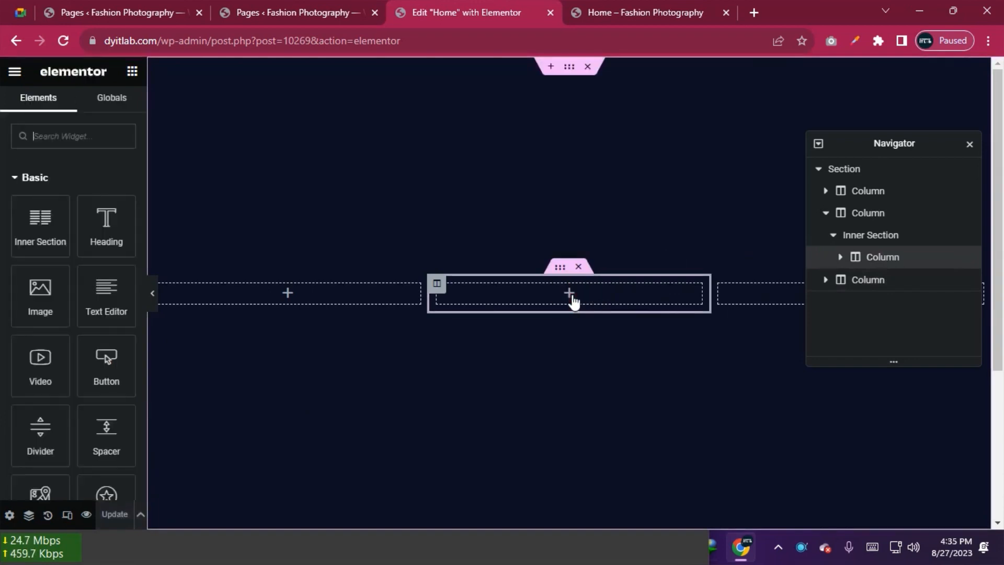
pyautogui.moveTo(106, 230); pyautogui.dragTo(571, 299)
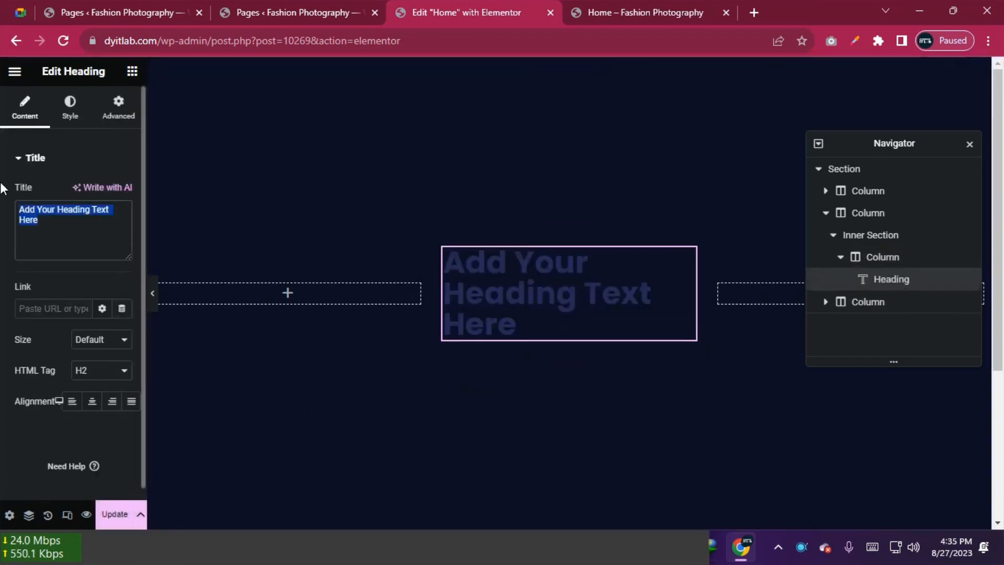
pyautogui.write('01')
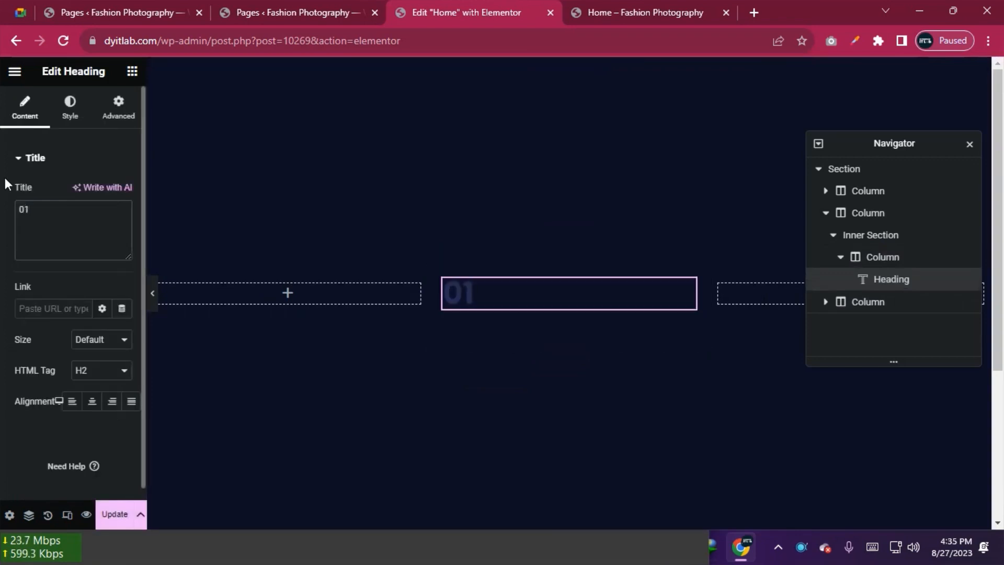
pyautogui.click(92, 401)
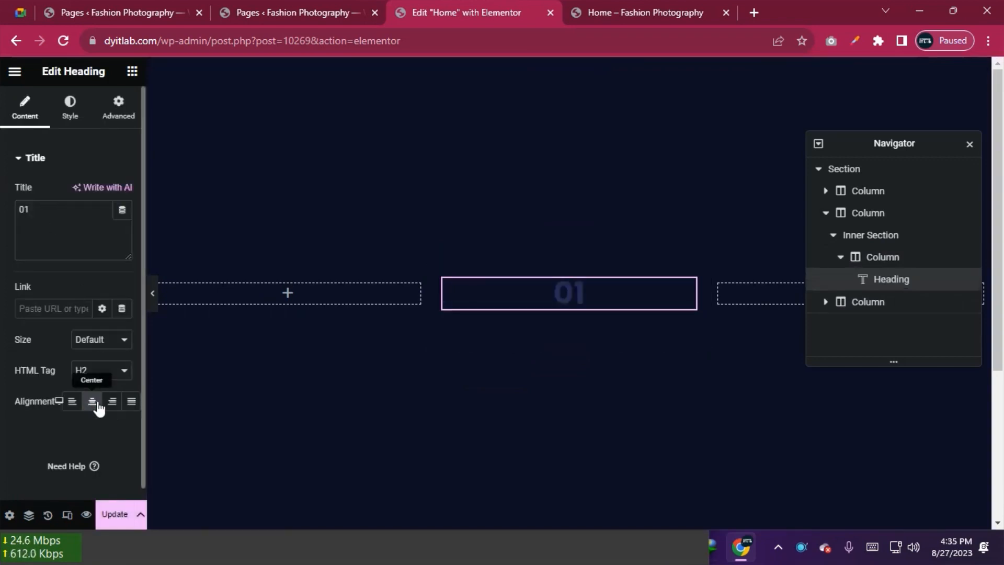
# Give the 01 heading a near-white global theme text colour and a font size of 130 px, and save the page
pyautogui.click(70, 109)
pyautogui.click(108, 192)
pyautogui.scroll(-5, 83, 335)
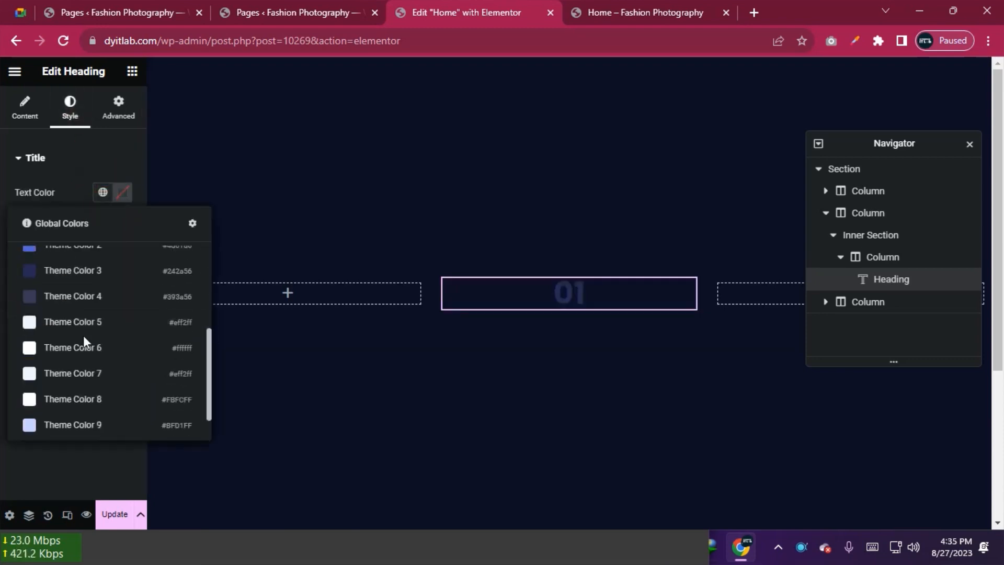
pyautogui.click(78, 340)
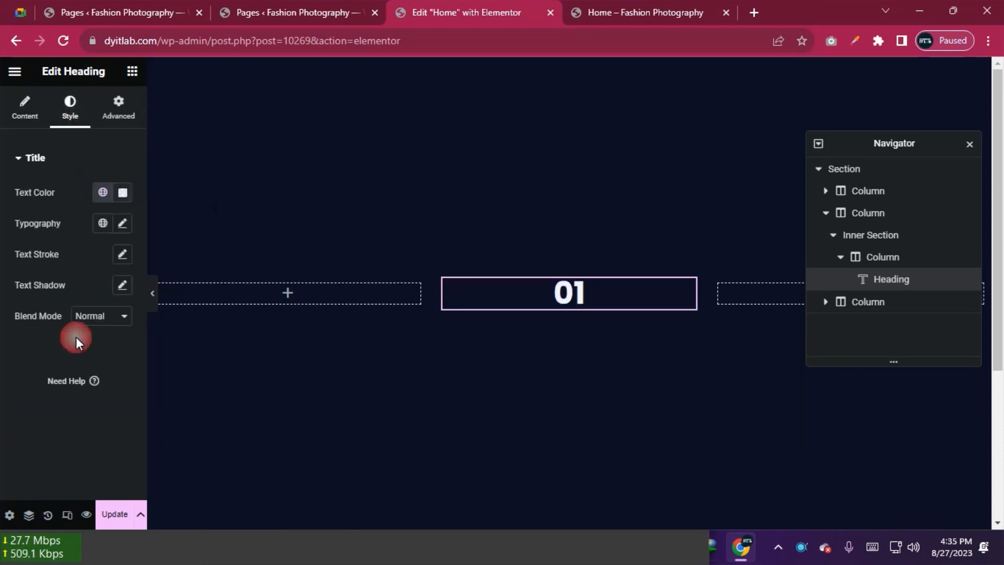
pyautogui.click(103, 222)
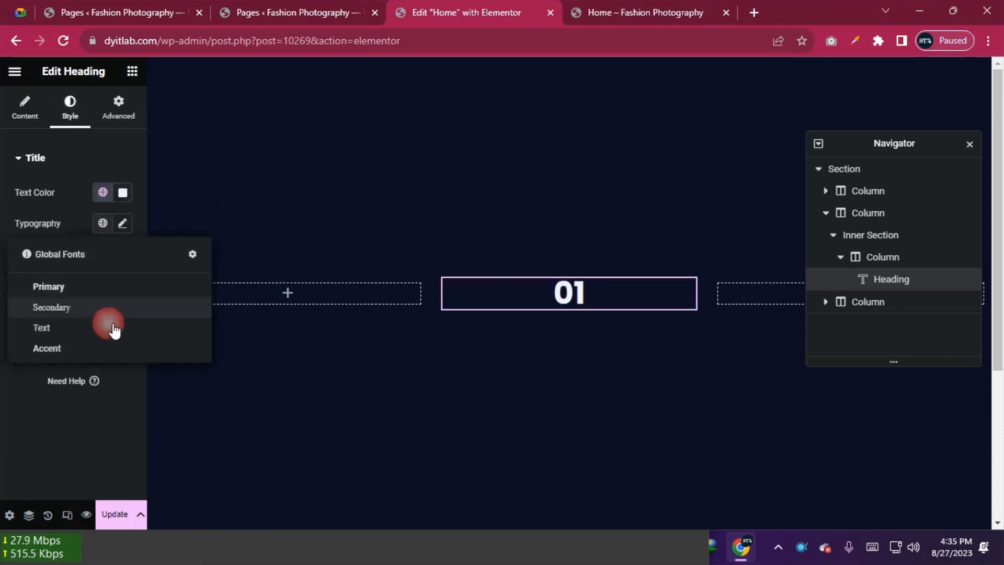
pyautogui.click(122, 224)
pyautogui.moveTo(23, 345); pyautogui.dragTo(61, 357)
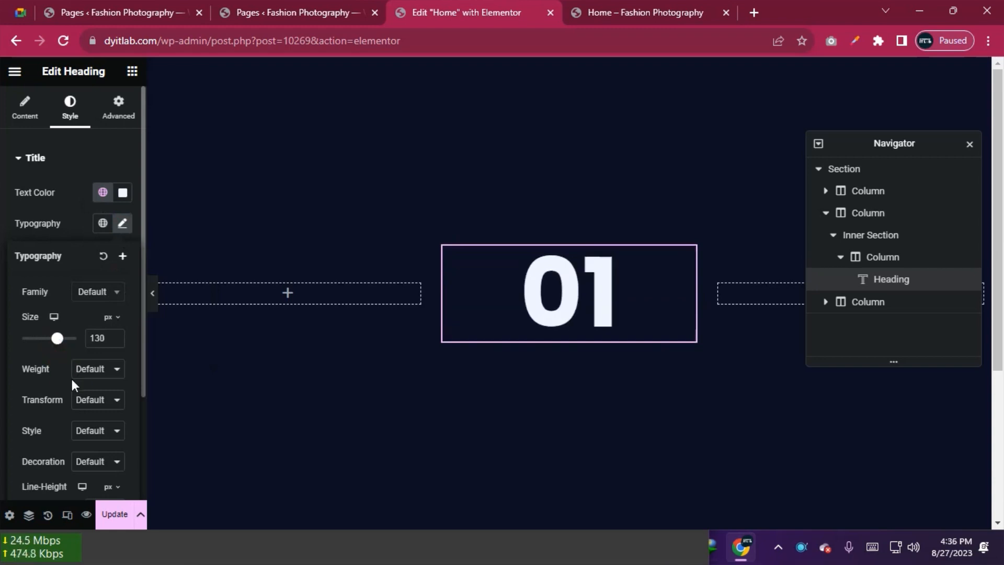
pyautogui.click(114, 516)
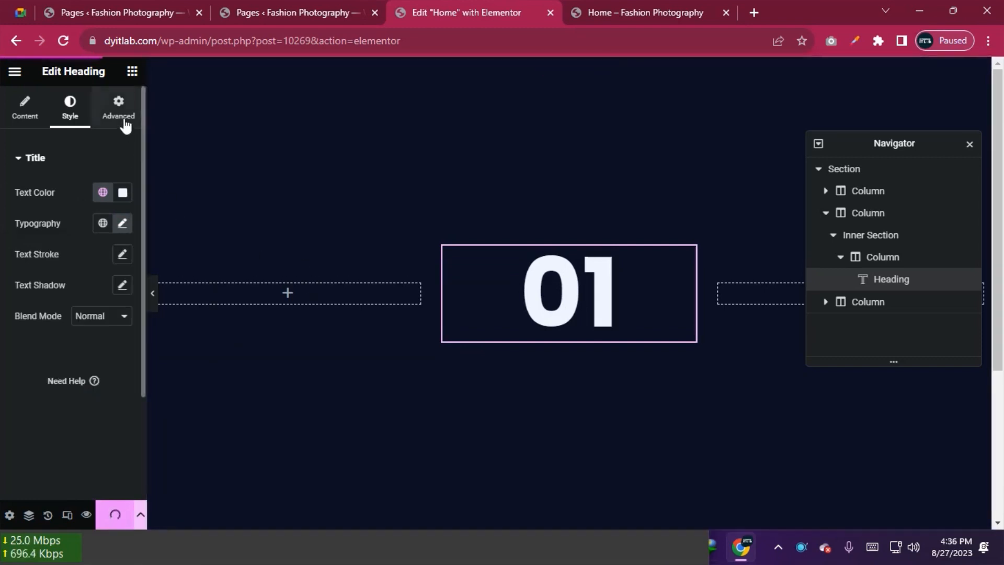
# Add a text editor widget below the 01 heading and widen the editing panel
pyautogui.click(131, 74)
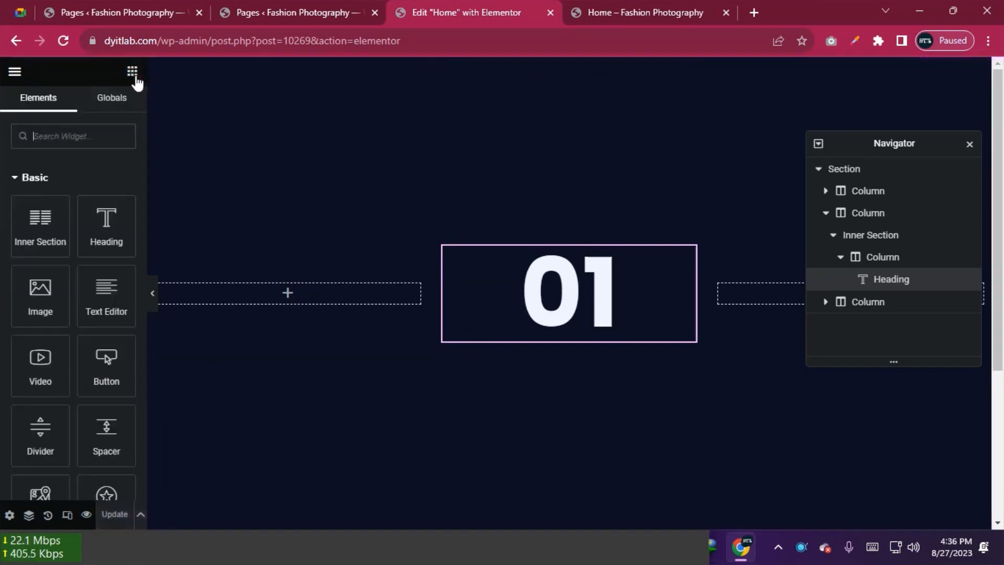
pyautogui.moveTo(105, 309); pyautogui.dragTo(578, 309)
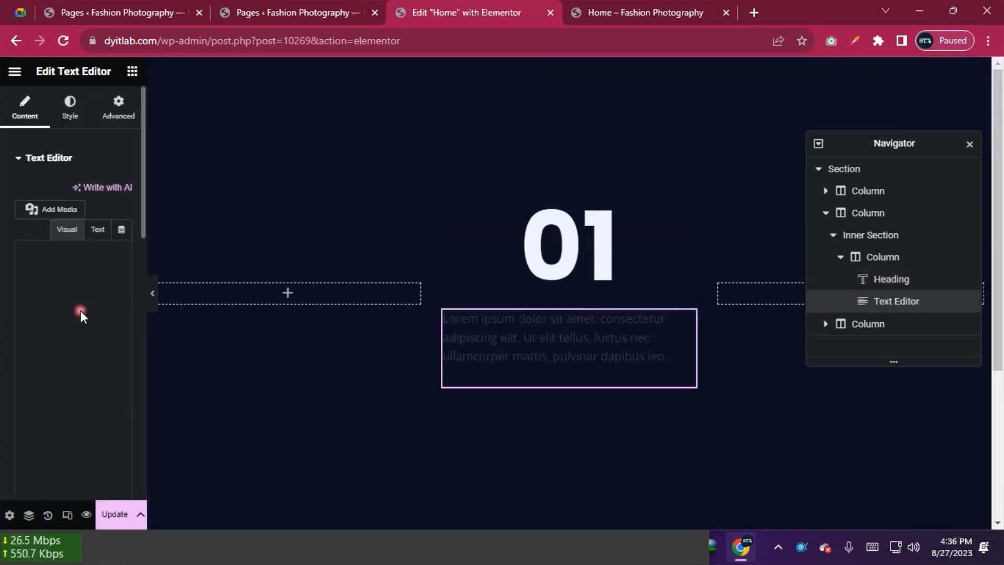
pyautogui.moveTo(148, 357); pyautogui.dragTo(250, 366)
pyautogui.click(133, 327)
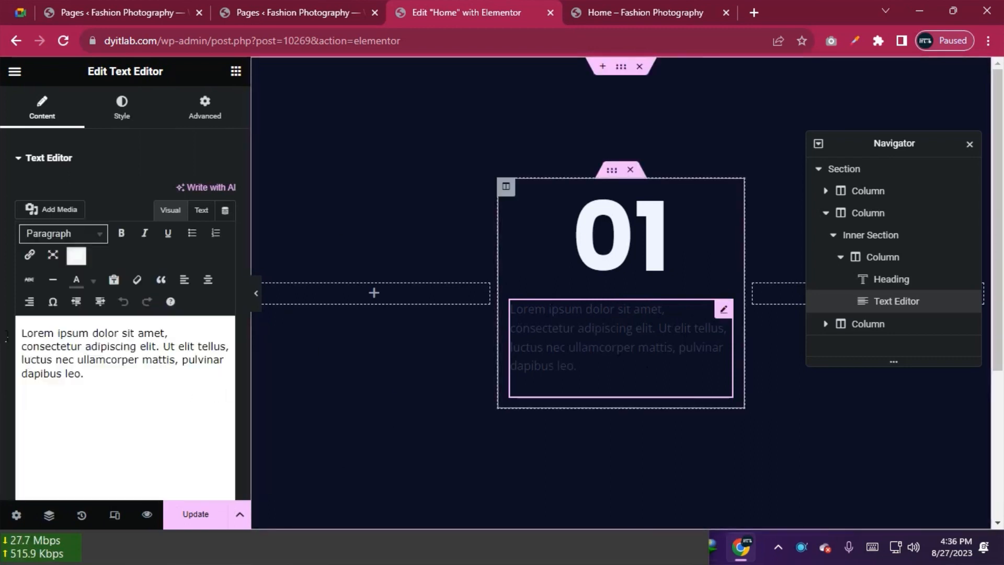
# Duplicate the Lorem ipsum paragraph as a second paragraph in the text editor widget, narrow the editing panel and save the page
pyautogui.moveTo(22, 333); pyautogui.dragTo(106, 387)
pyautogui.moveTo(202, 411); pyautogui.dragTo(28, 336)
pyautogui.hotkey('ctrl', 'c')
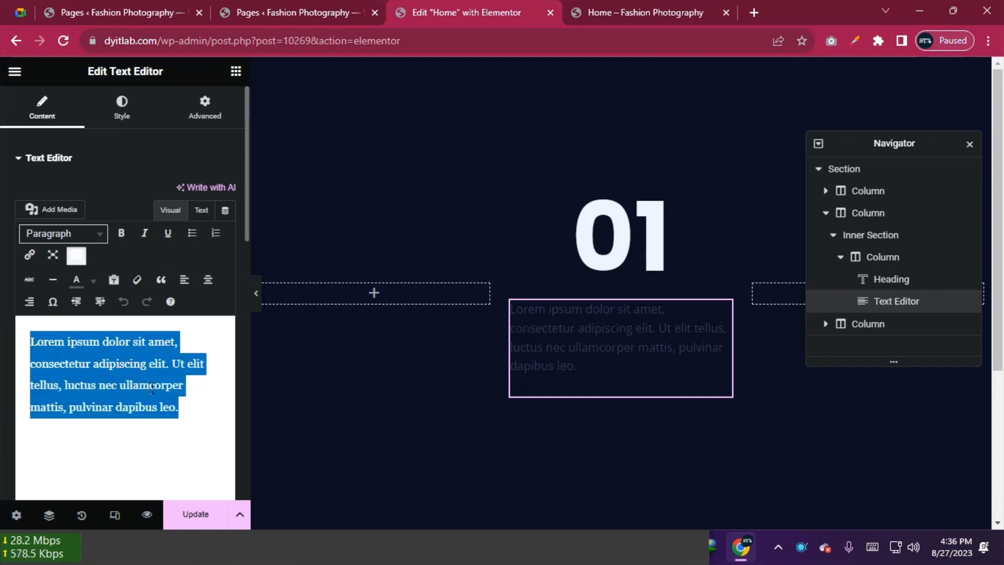
pyautogui.click(201, 411)
pyautogui.press('Return')
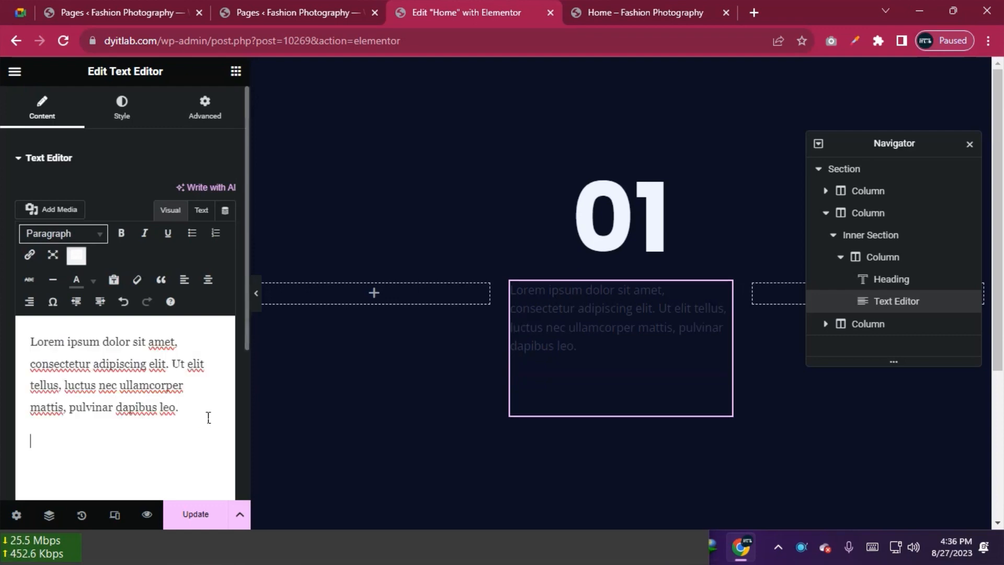
pyautogui.hotkey('ctrl', 'v')
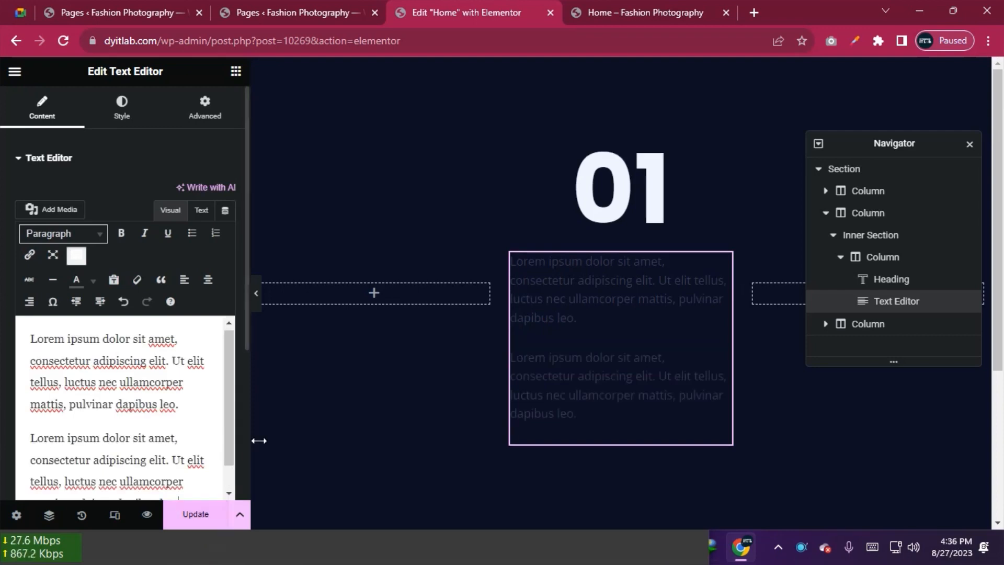
pyautogui.moveTo(249, 432); pyautogui.dragTo(202, 429)
pyautogui.click(154, 515)
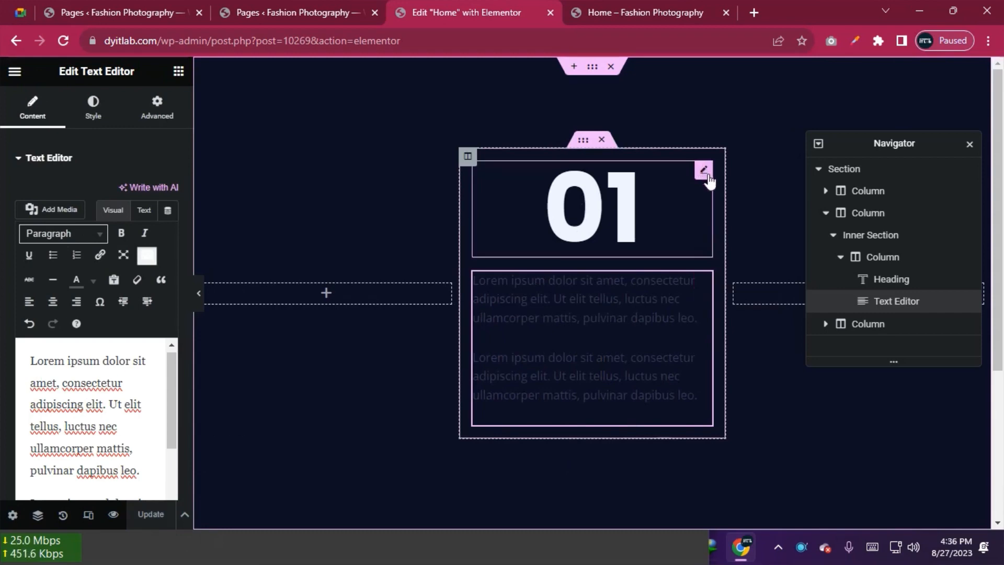
# Open the advanced layout settings of the text editor widget below the heading
pyautogui.click(713, 284)
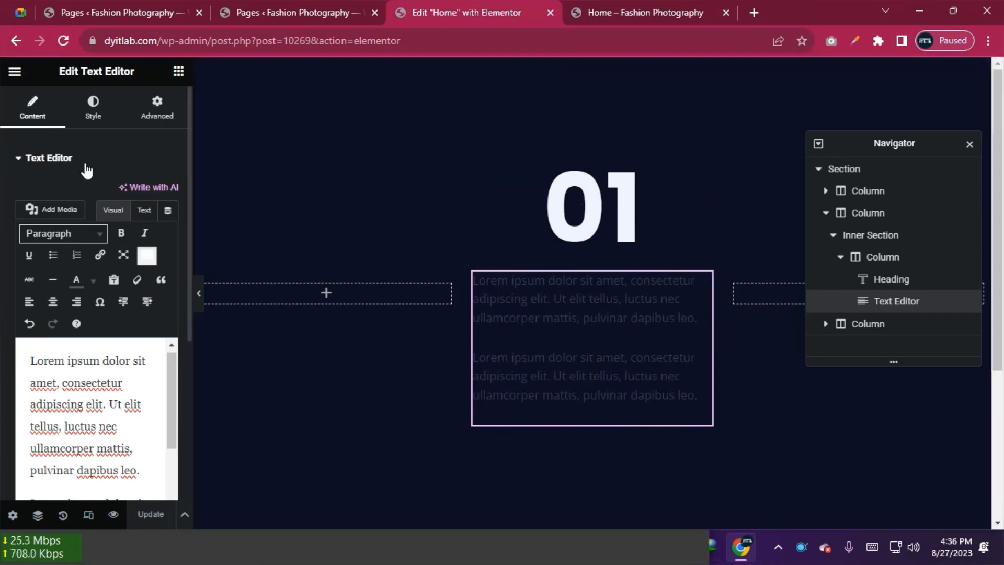
pyautogui.click(157, 117)
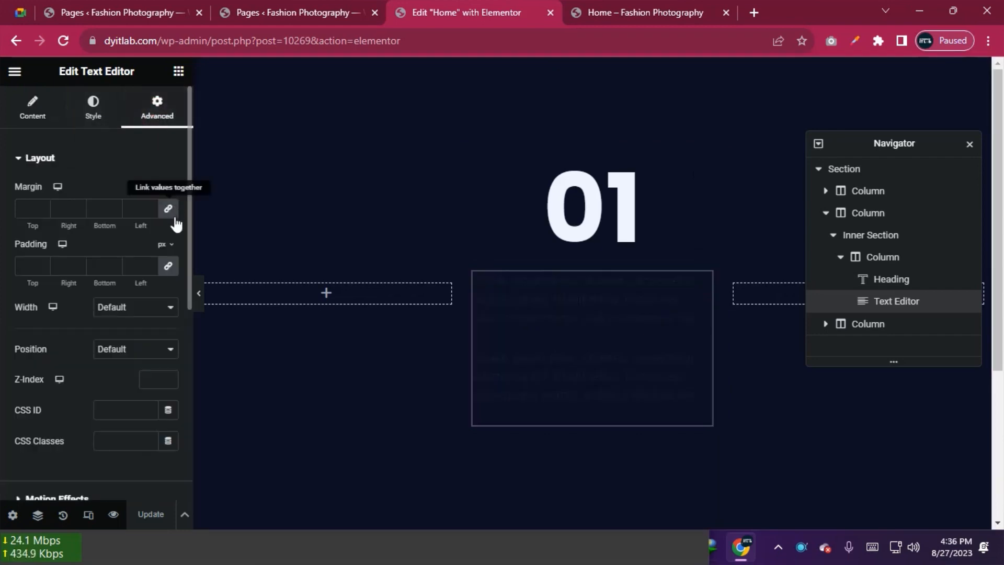
pyautogui.click(38, 264)
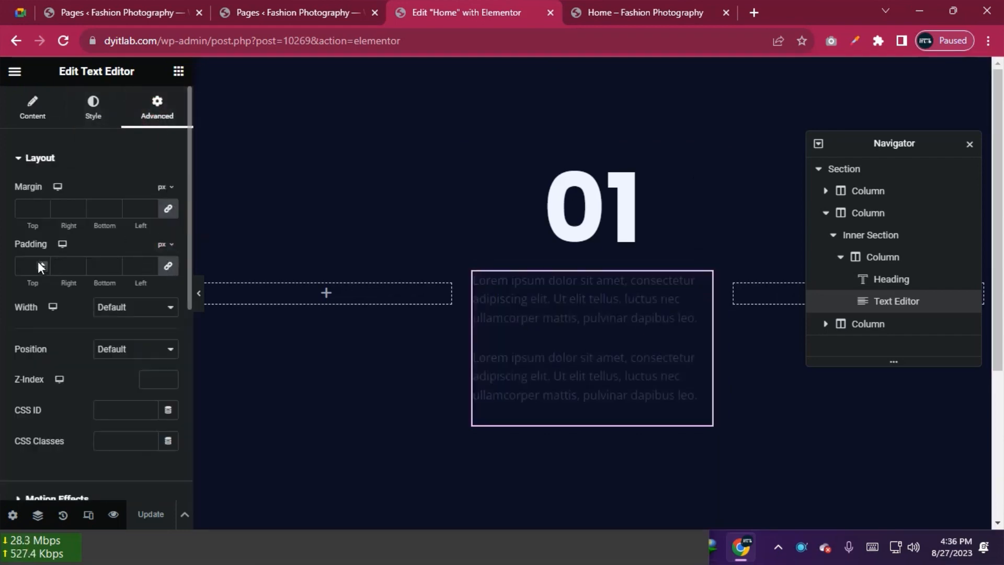
pyautogui.write('7')
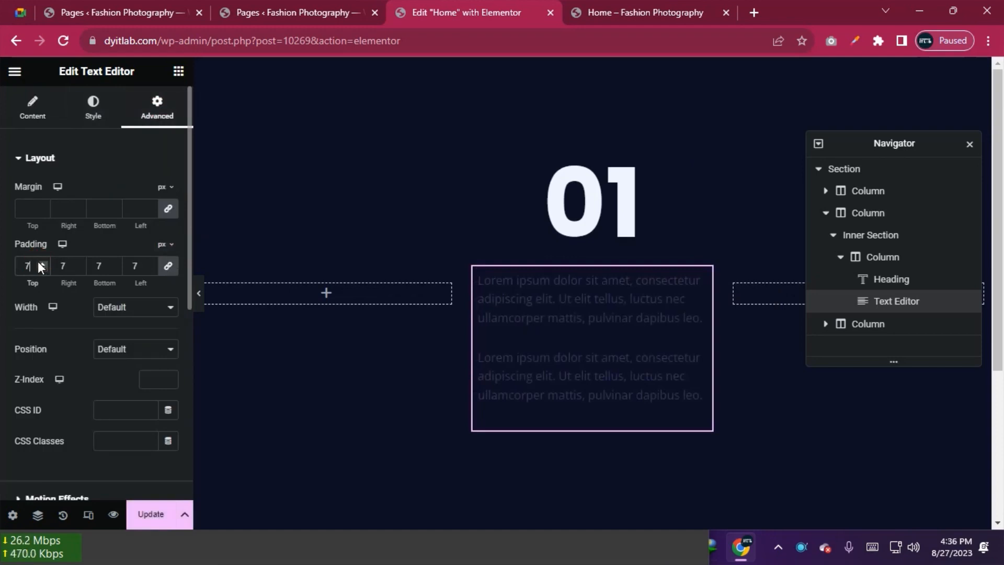
pyautogui.click(39, 262)
pyautogui.click(40, 262)
pyautogui.click(40, 262)
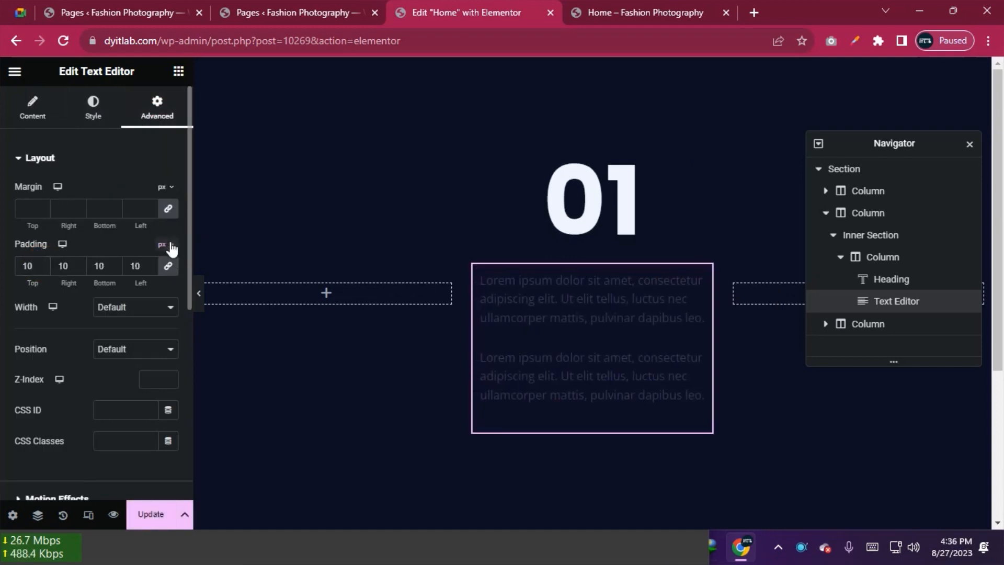
pyautogui.click(163, 264)
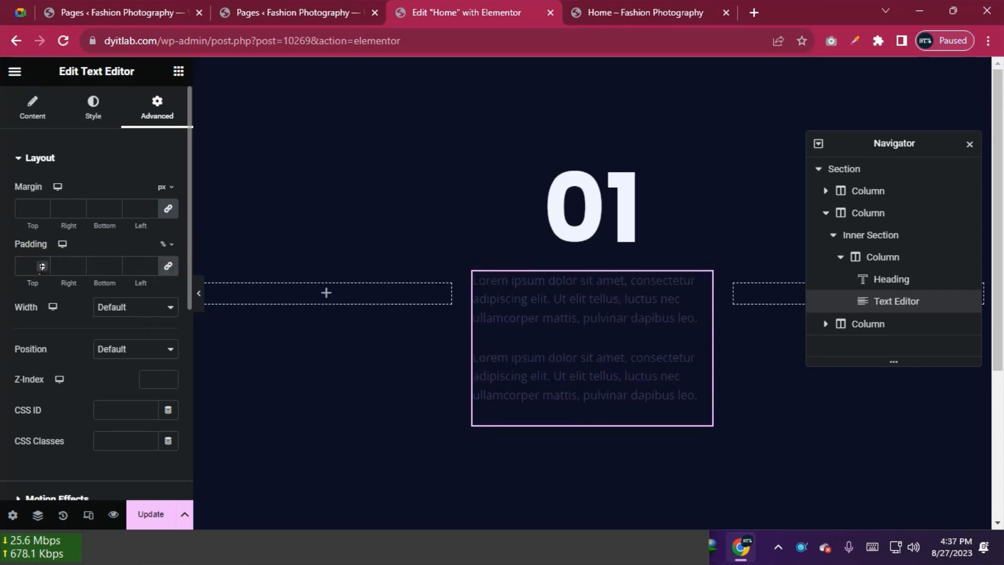
pyautogui.moveTo(171, 244)
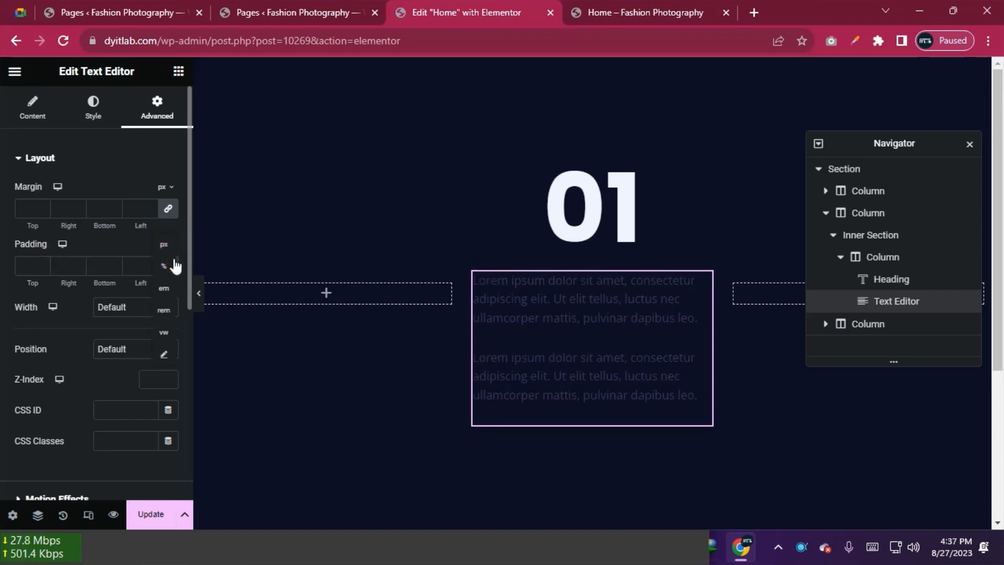
pyautogui.click(165, 245)
# Unlink the text editor's padding values, set 40 px top and 20 px right, bottom and left, and save the page
pyautogui.click(169, 267)
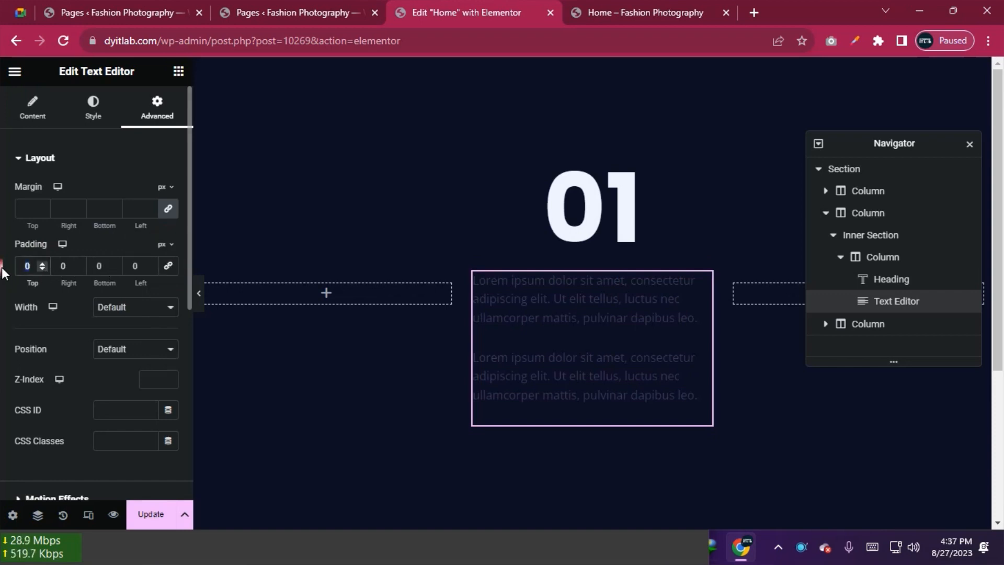
pyautogui.write('40')
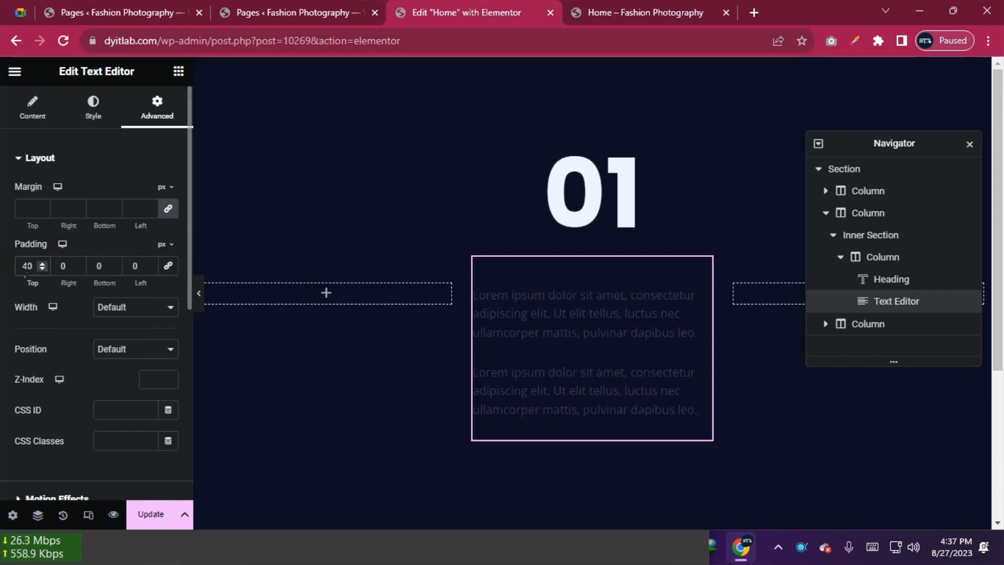
pyautogui.doubleClick(59, 266)
pyautogui.write('20')
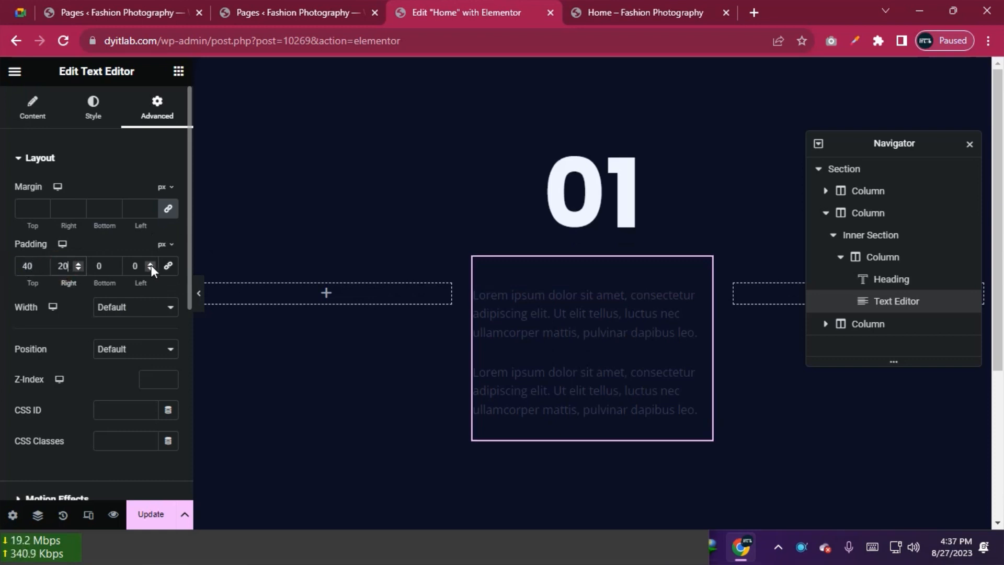
pyautogui.doubleClick(136, 266)
pyautogui.write('20')
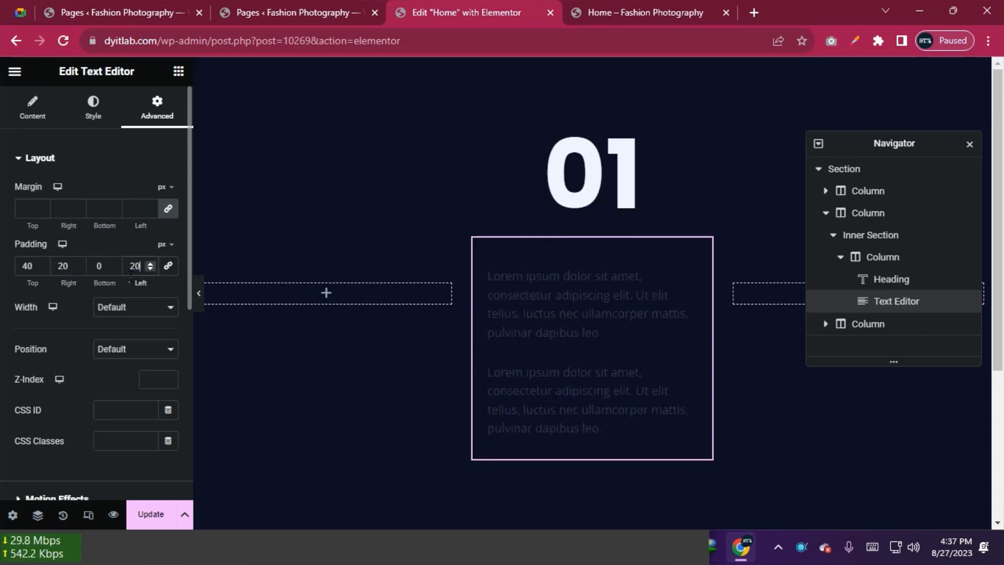
pyautogui.click(108, 270)
pyautogui.write('20')
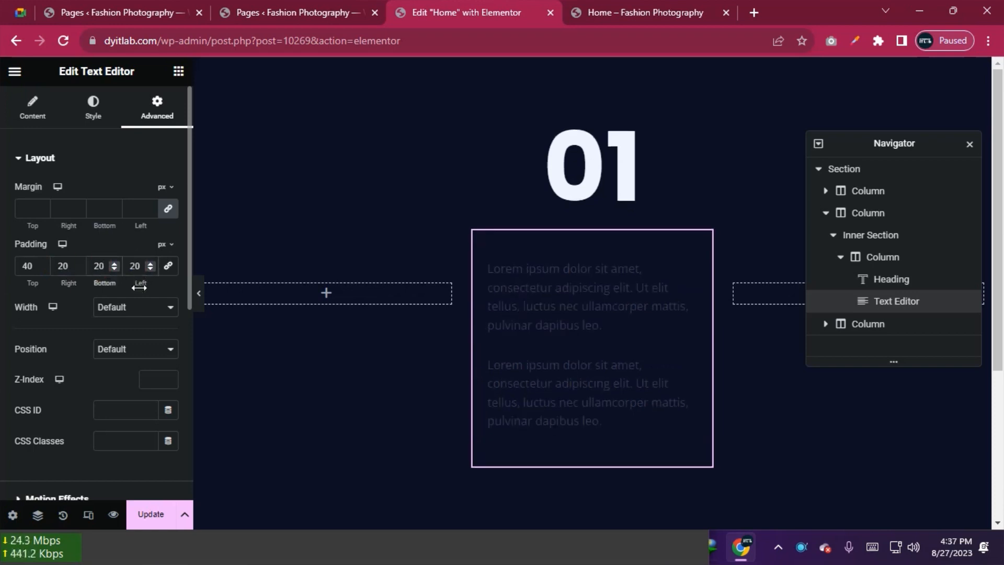
pyautogui.click(160, 520)
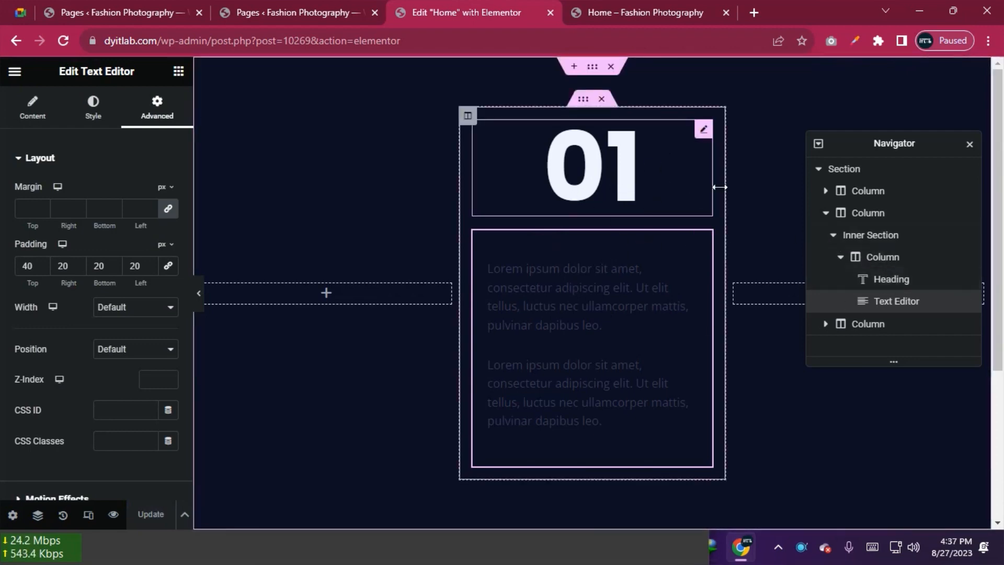
# Examine the section's nesting by selecting its outer columns and inner section in turn, ending on the inner section's column
pyautogui.click(897, 258)
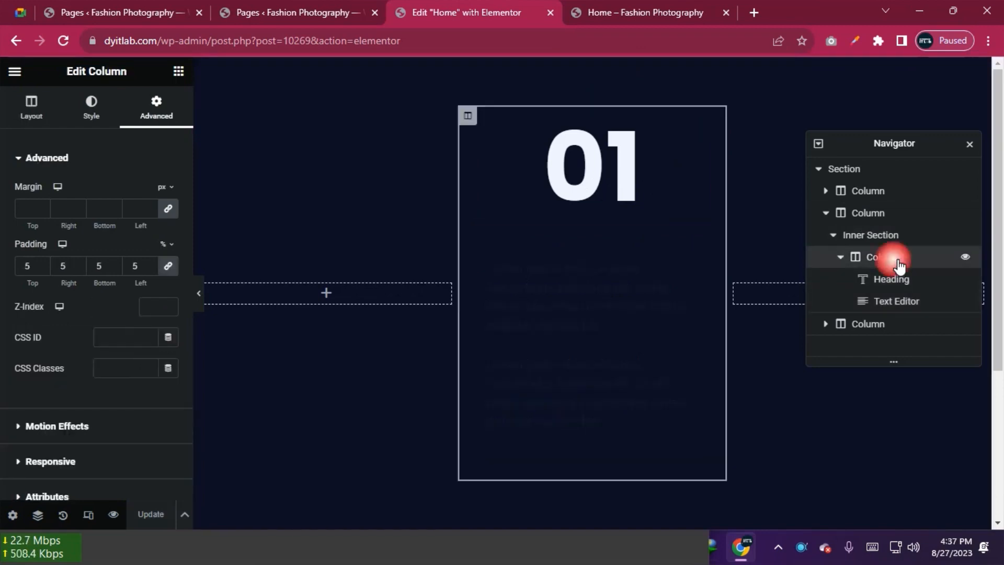
pyautogui.click(888, 216)
pyautogui.click(877, 192)
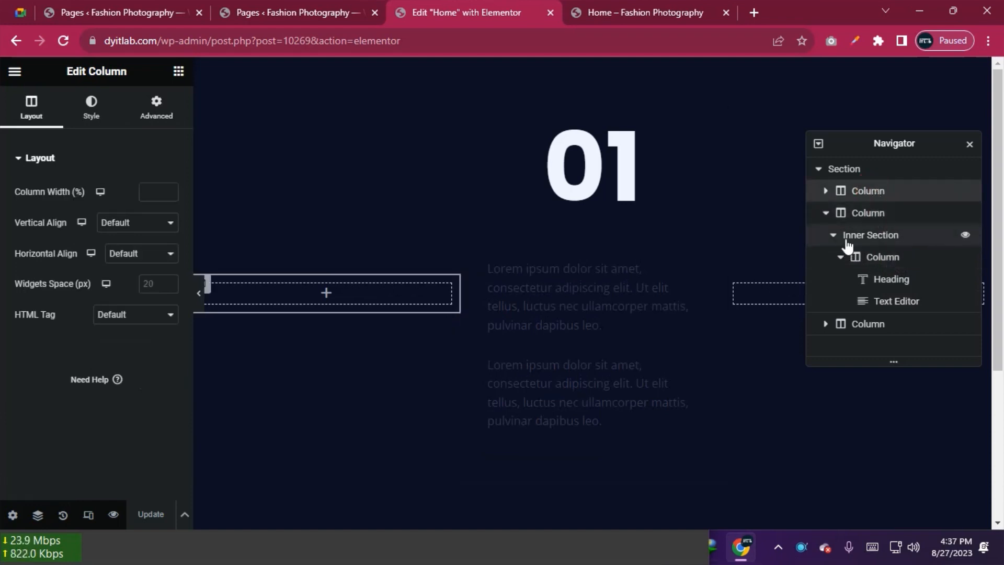
pyautogui.click(867, 324)
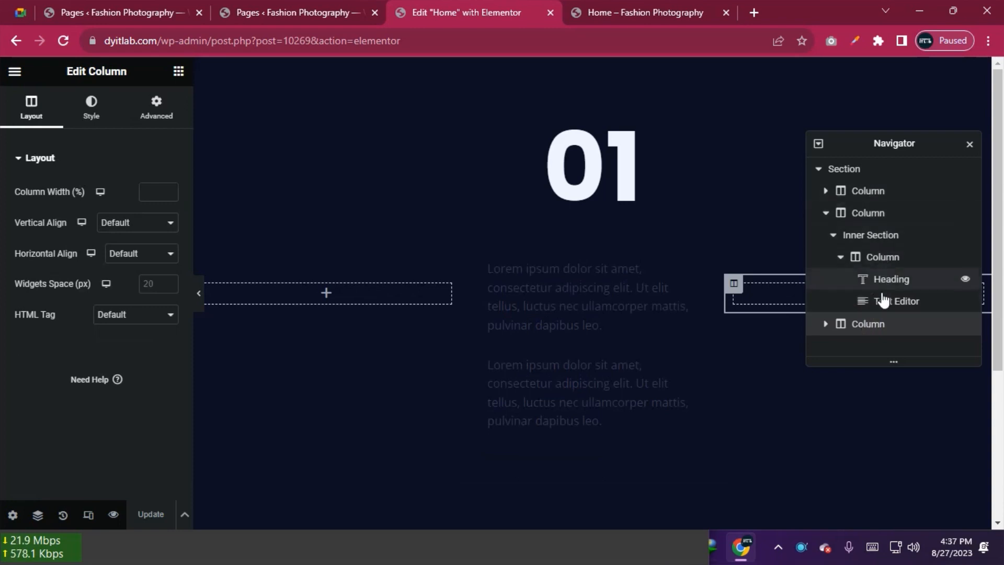
pyautogui.click(874, 216)
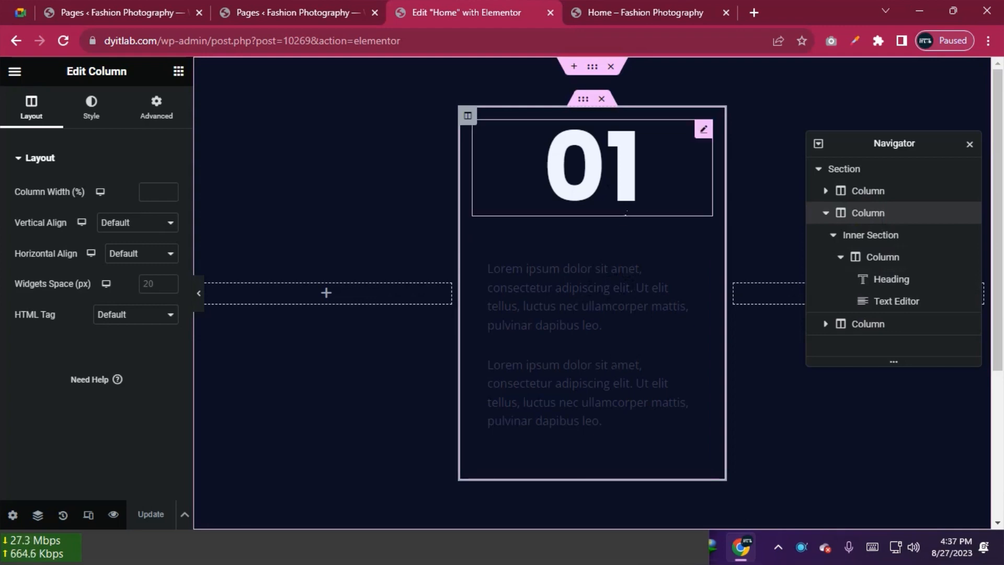
pyautogui.click(879, 239)
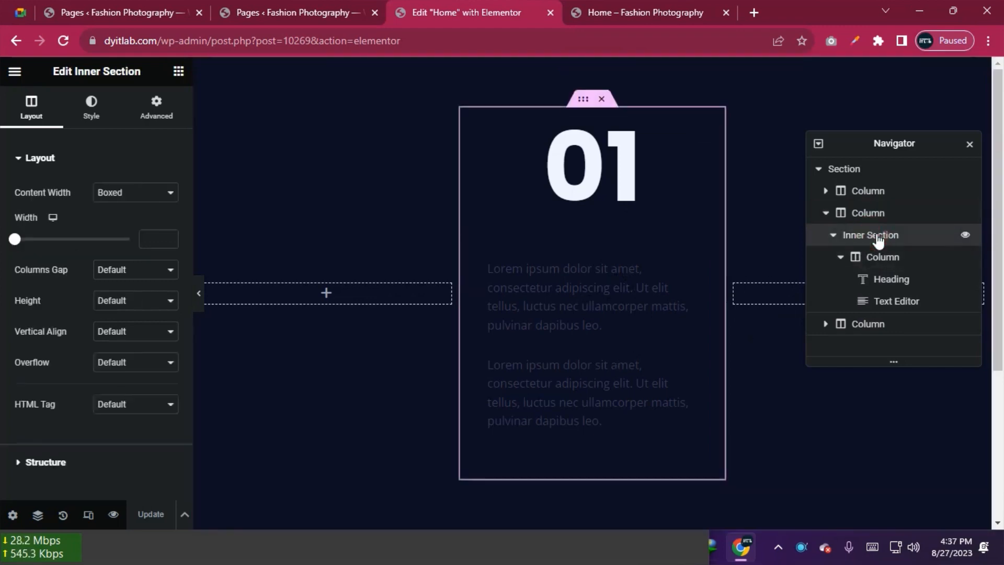
pyautogui.click(891, 260)
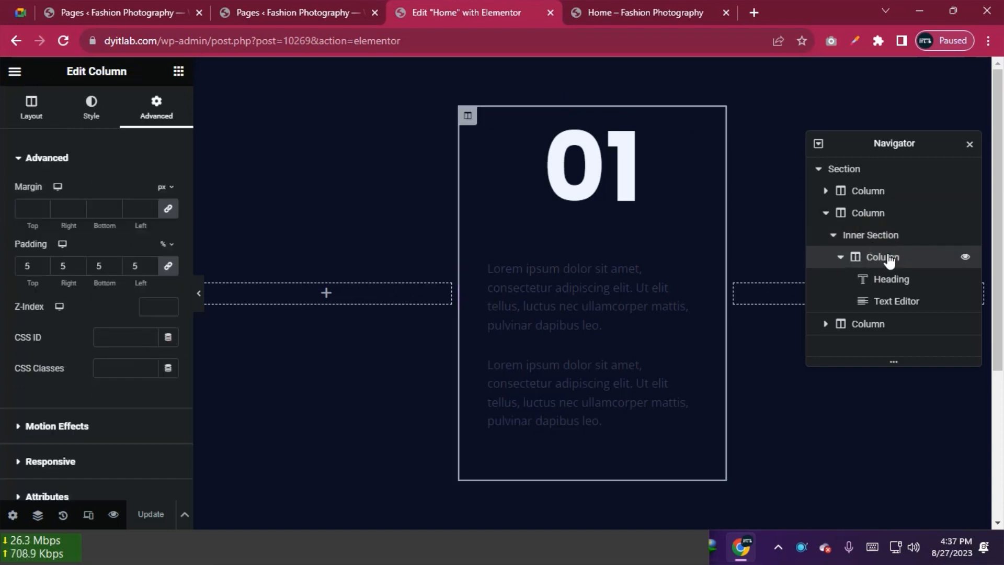
# Give the inner section's column a classic background in the global color named 10 and save the page
pyautogui.click(91, 105)
pyautogui.click(131, 225)
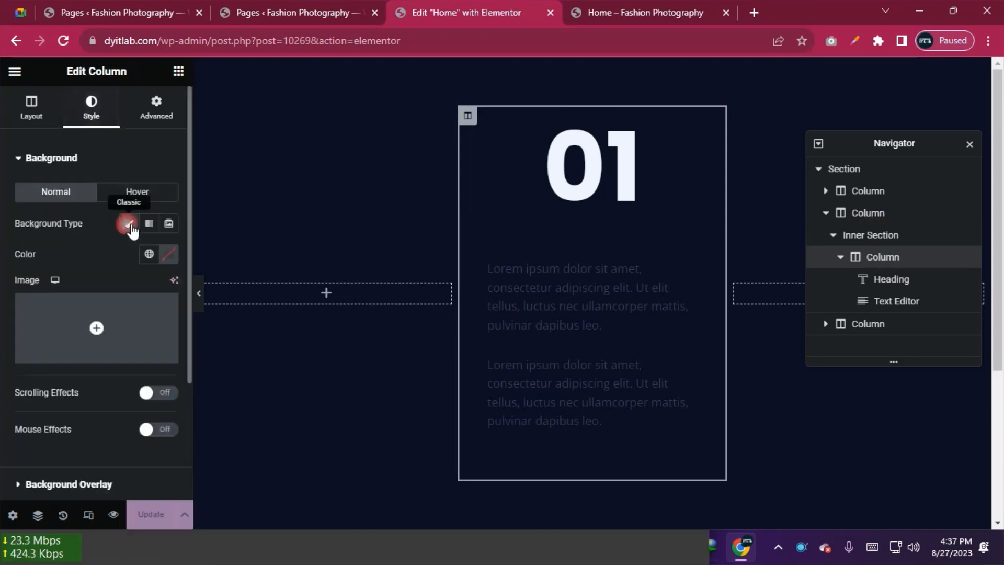
pyautogui.click(156, 255)
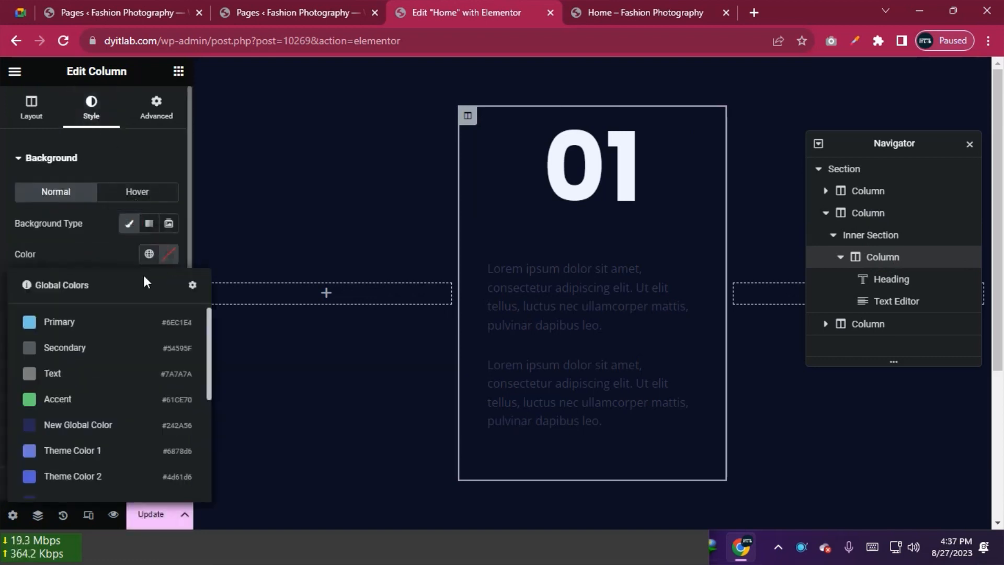
pyautogui.scroll(-5, 128, 372)
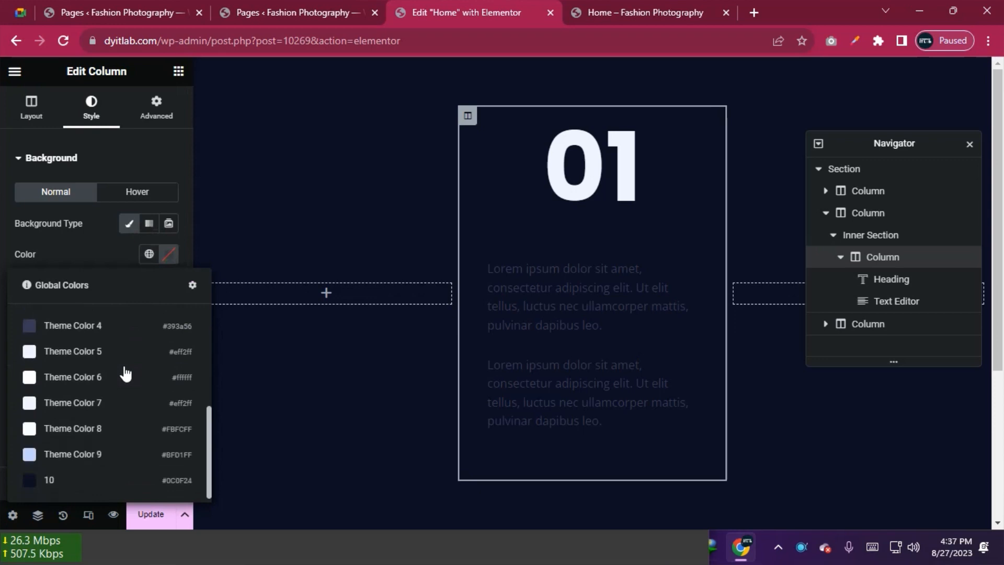
pyautogui.click(65, 481)
pyautogui.click(155, 516)
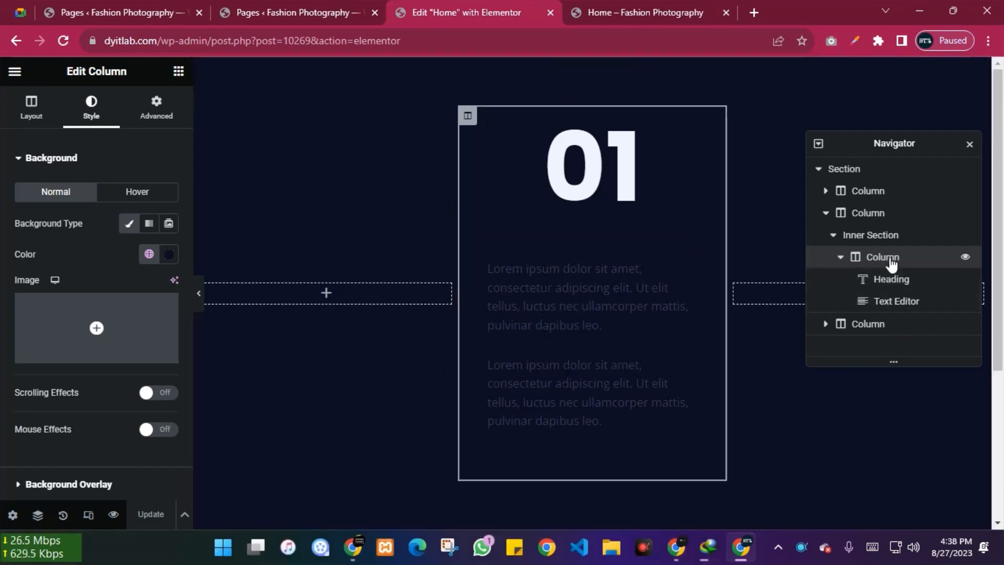
pyautogui.click(877, 218)
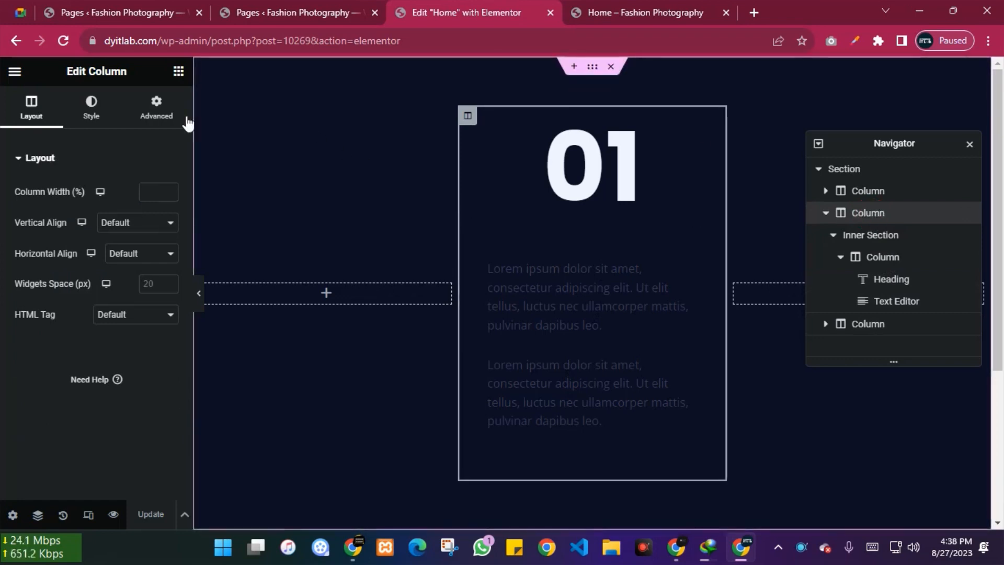
pyautogui.click(162, 112)
pyautogui.scroll(-3, 144, 334)
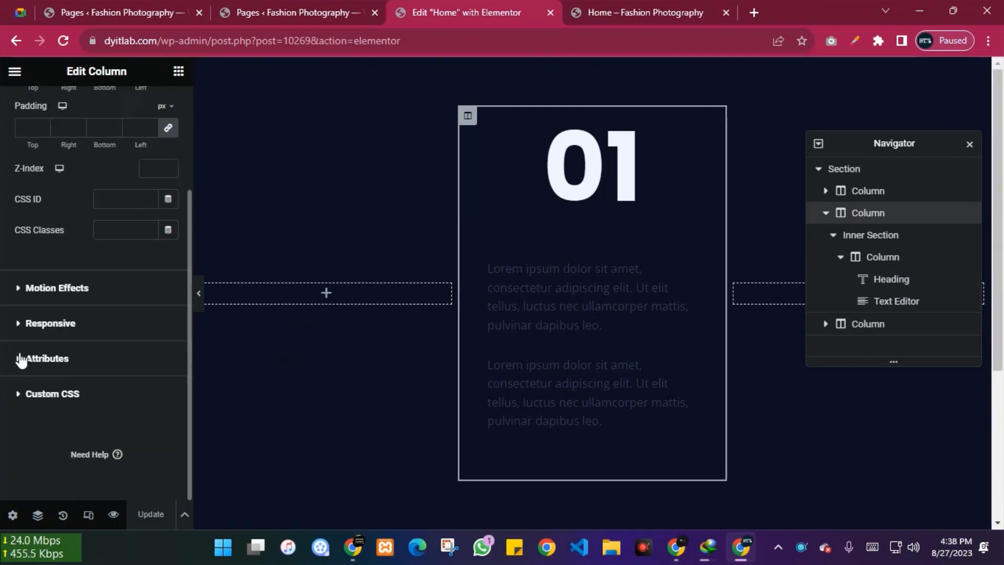
# Paste custom CSS into the inner section defining gradient colors #00ccff, #0e1538 and #d400d4 and the skewed ::before and ::after gradient effect
pyautogui.click(871, 235)
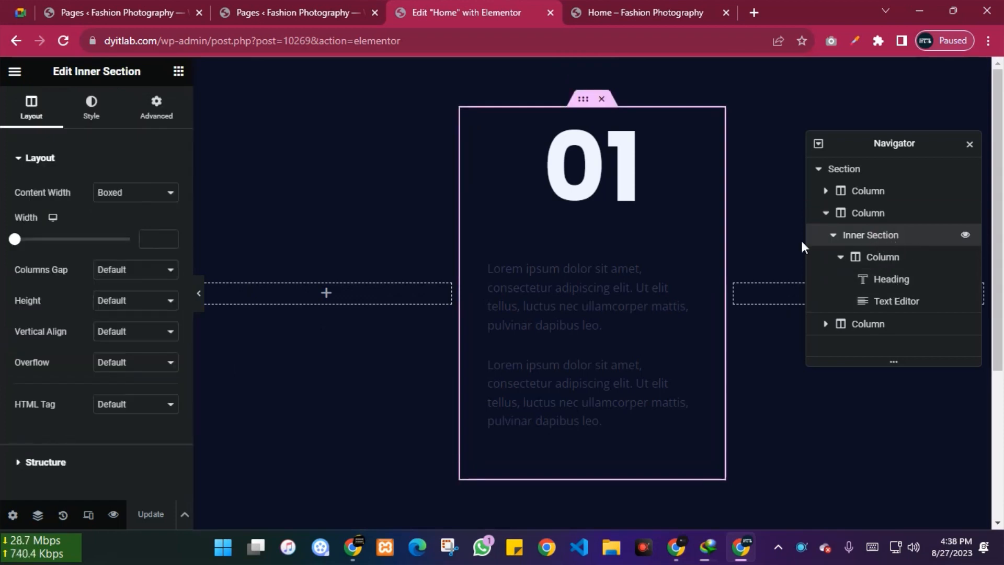
pyautogui.click(156, 107)
pyautogui.scroll(-3, 146, 283)
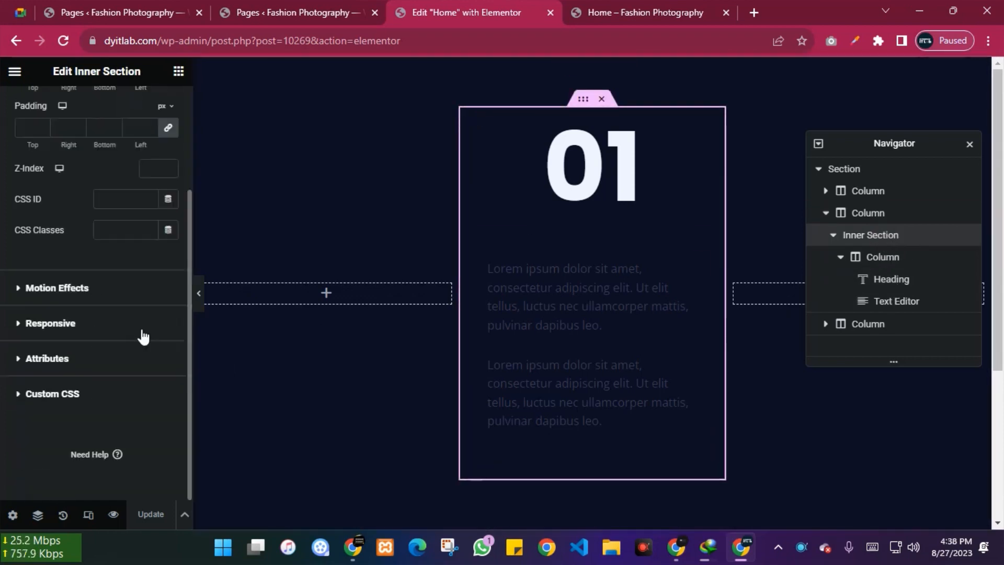
pyautogui.click(75, 395)
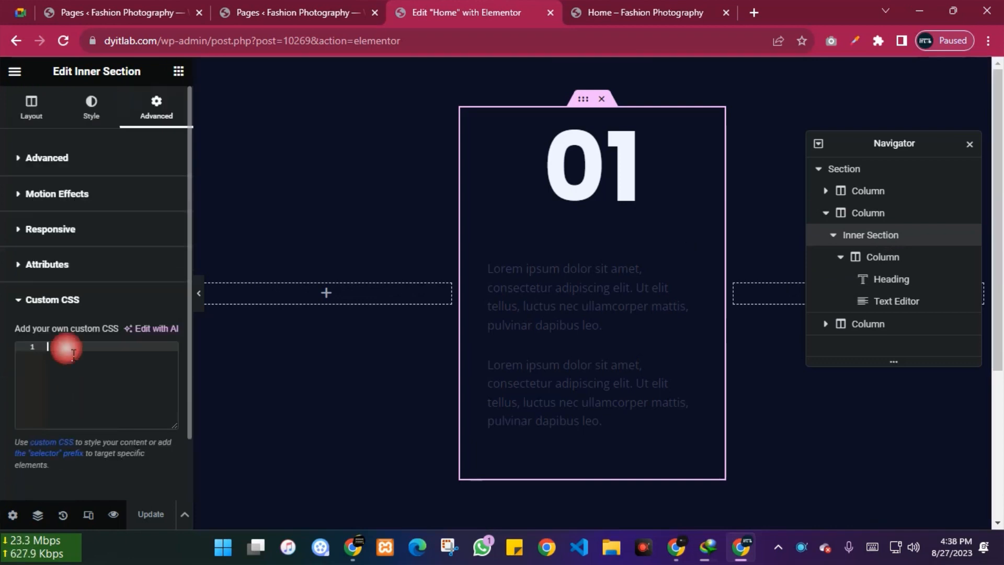
pyautogui.hotkey('ctrl', 'v')
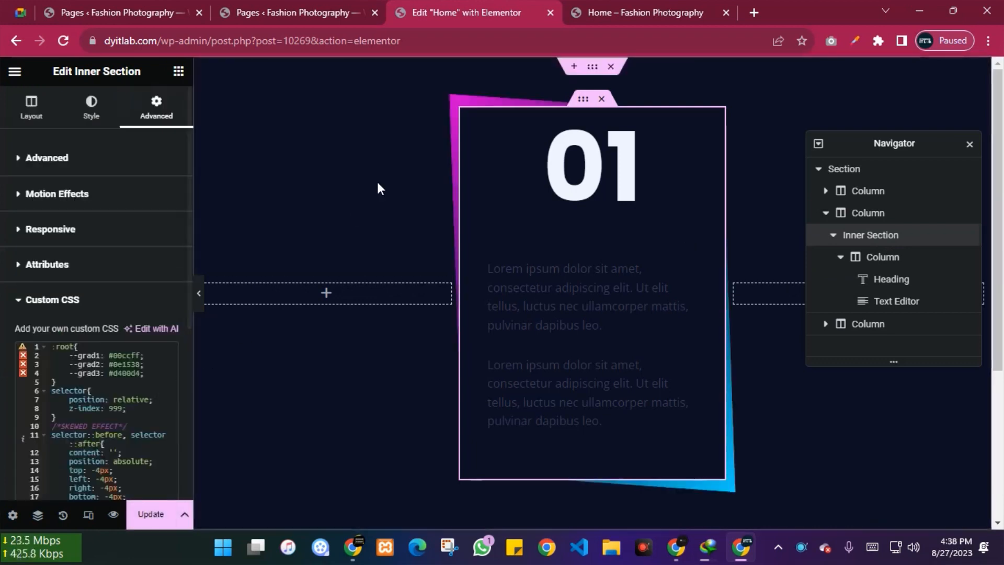
pyautogui.scroll(-5, 120, 261)
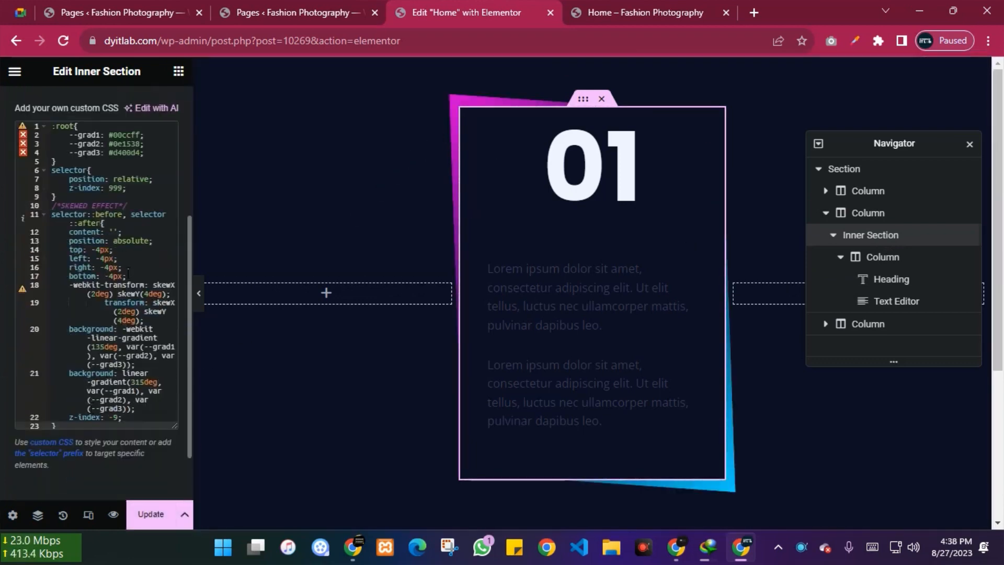
pyautogui.scroll(2, 128, 273)
pyautogui.scroll(3, 134, 313)
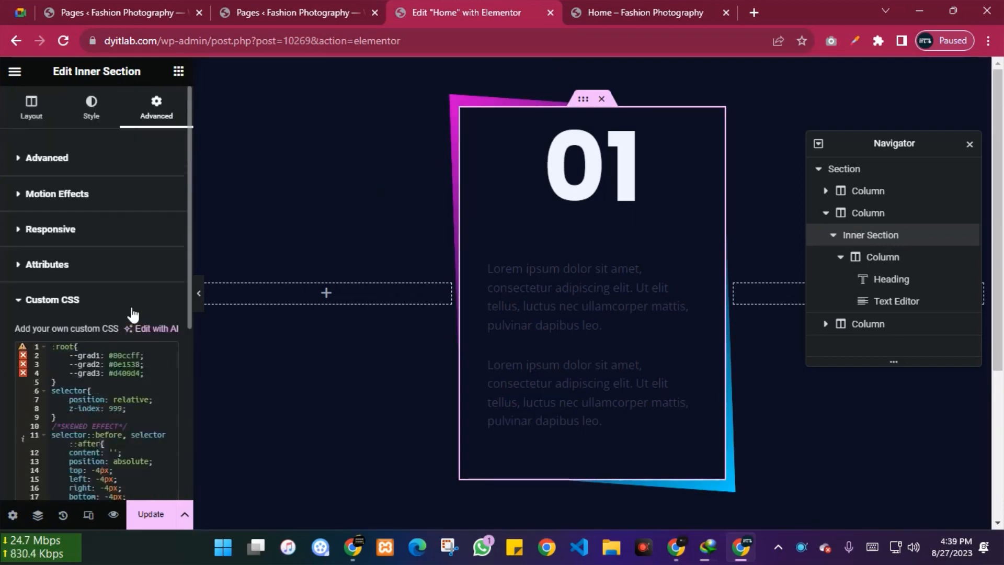
# Append a BLUR EFFECT rule for selector::after to the inner section's custom CSS, with -webkit-filter and filter set to blur(50px)
pyautogui.scroll(-3, 134, 314)
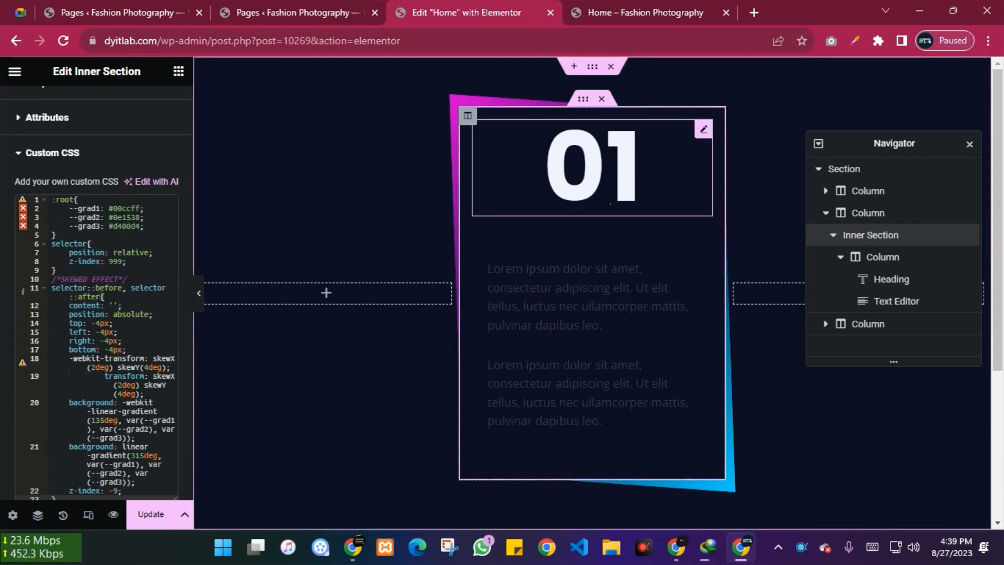
pyautogui.scroll(-3, 125, 409)
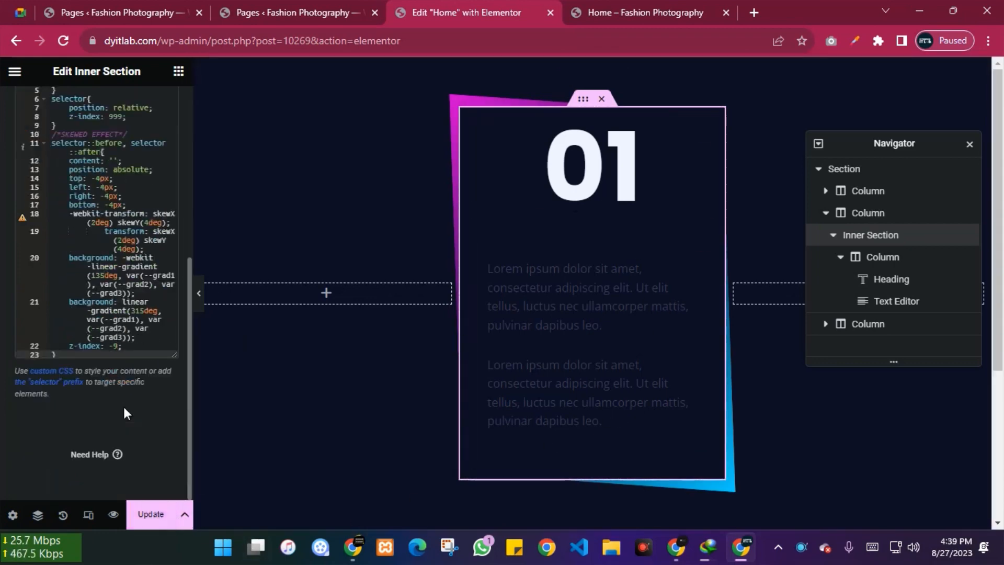
pyautogui.press('Return')
pyautogui.press('Return')
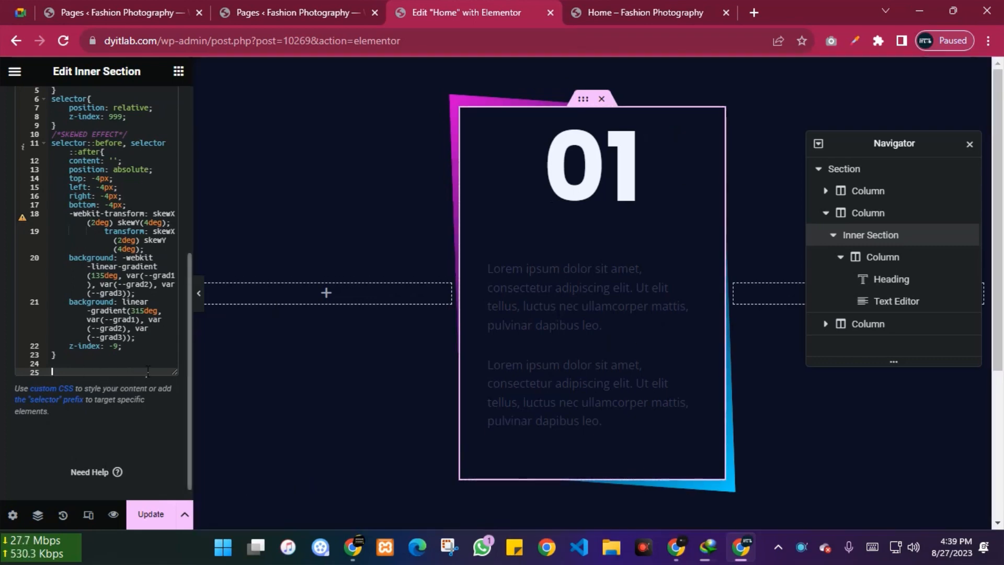
pyautogui.write('/*BLUR EFFECT*/ selector::after{     -webkit-filter: blur(50px);         filter: blur(50px); }')
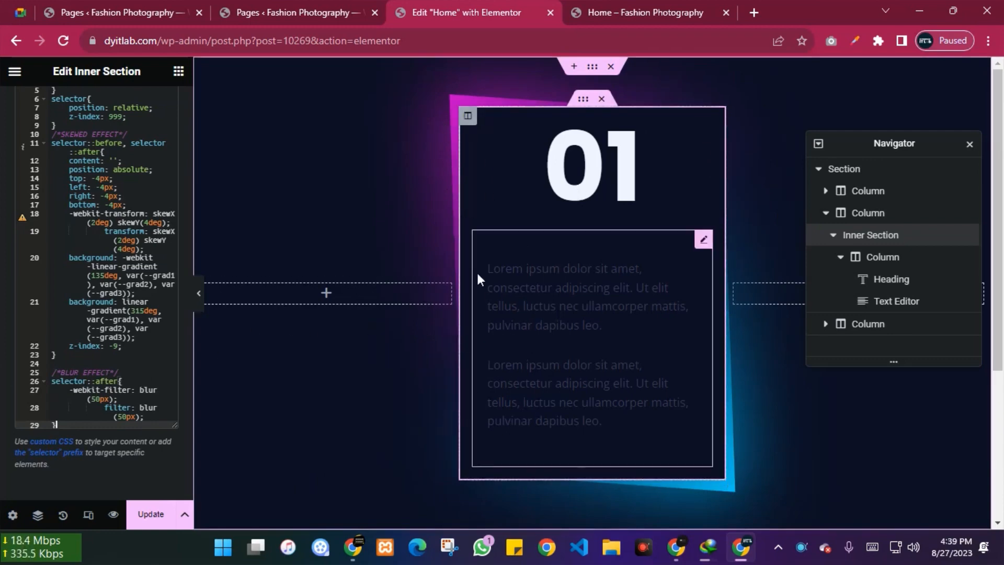
# Append a HOVER EFFECT rule to the custom CSS with a 315deg -webkit- gradient and a 135deg standard gradient, and save the page
pyautogui.press('Return')
pyautogui.press('Return')
pyautogui.press('Return')
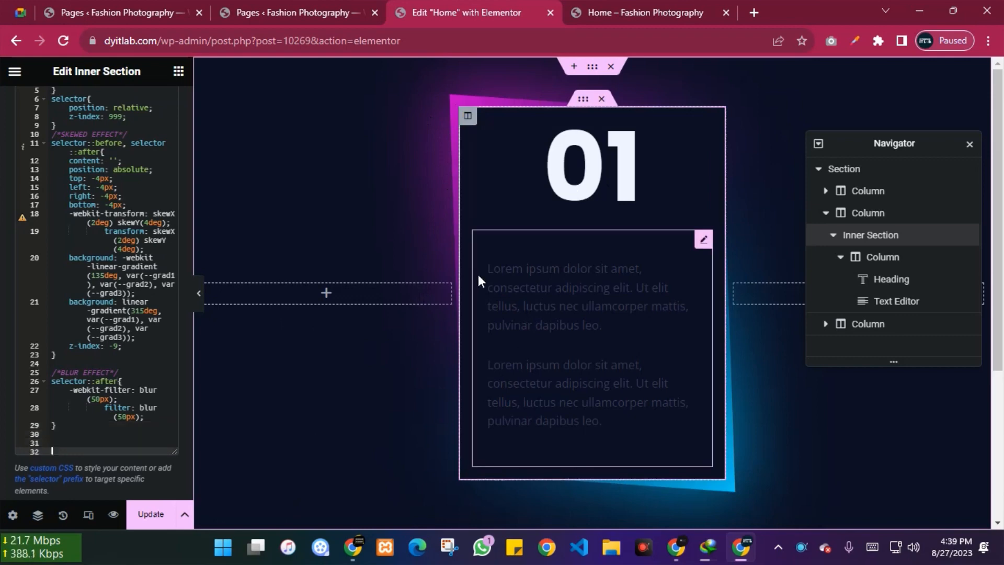
pyautogui.scroll(-2, 134, 317)
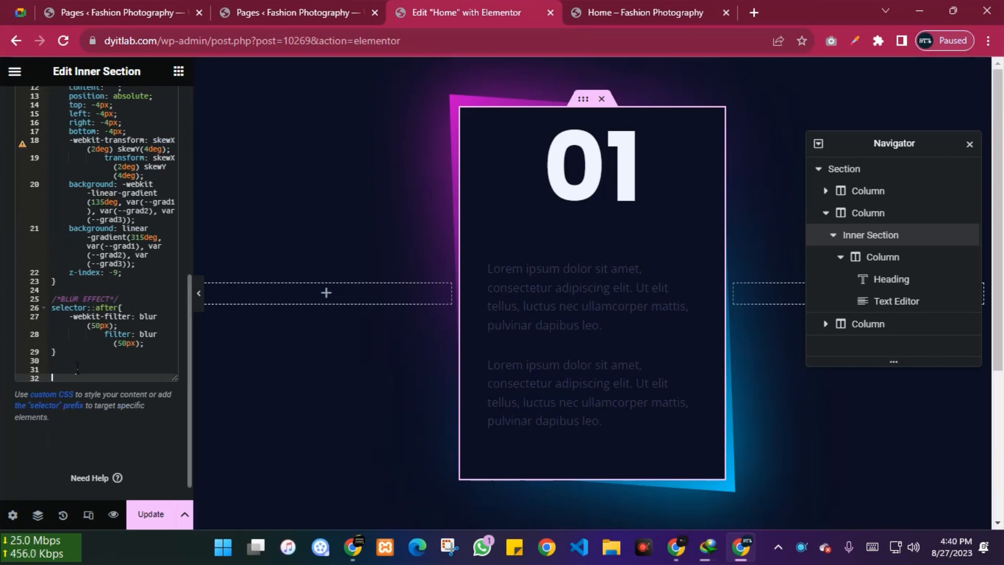
pyautogui.hotkey('ctrl', 'v')
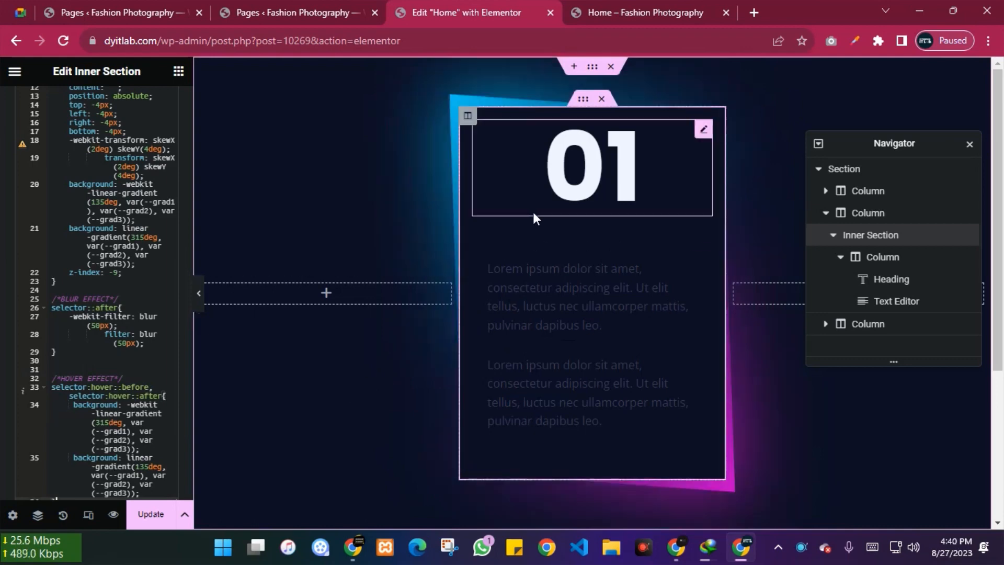
pyautogui.click(150, 516)
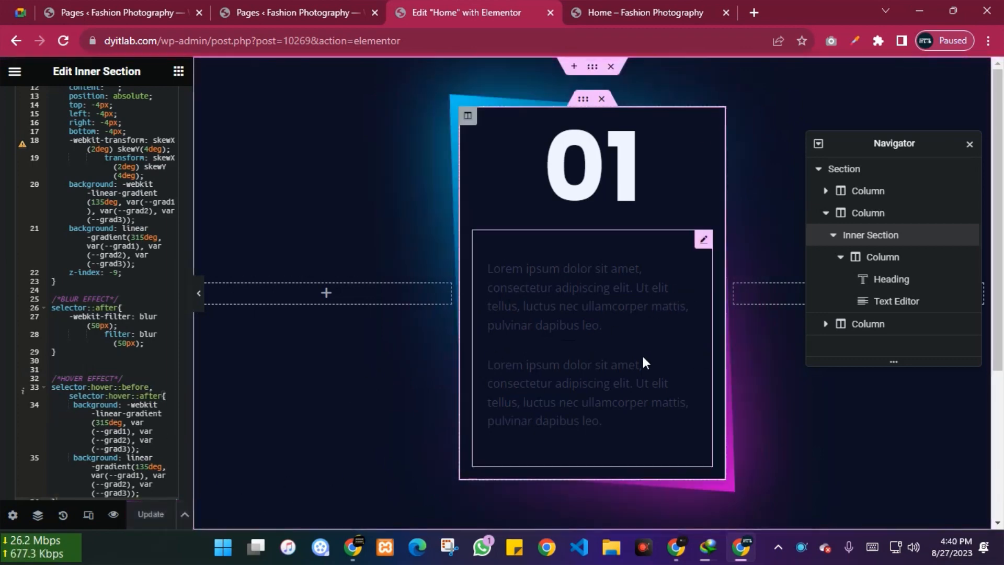
# Set the text color of the card's text editor to a white global color and save the page
pyautogui.click(708, 237)
pyautogui.click(93, 107)
pyautogui.click(149, 222)
pyautogui.scroll(-2, 105, 350)
pyautogui.click(68, 398)
pyautogui.click(157, 517)
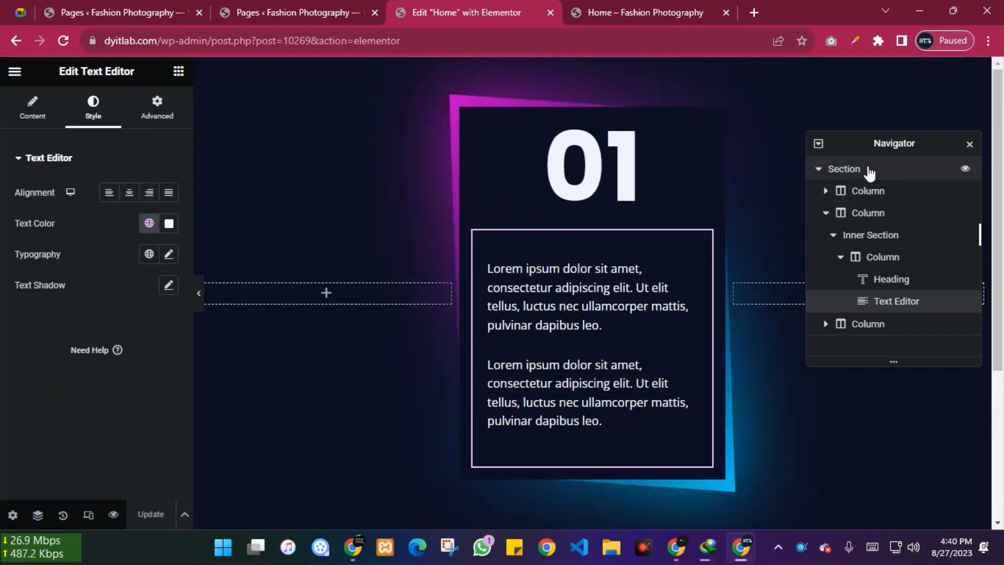
# Duplicate the outer column containing the 01 card twice to get three identical cards
pyautogui.click(877, 214)
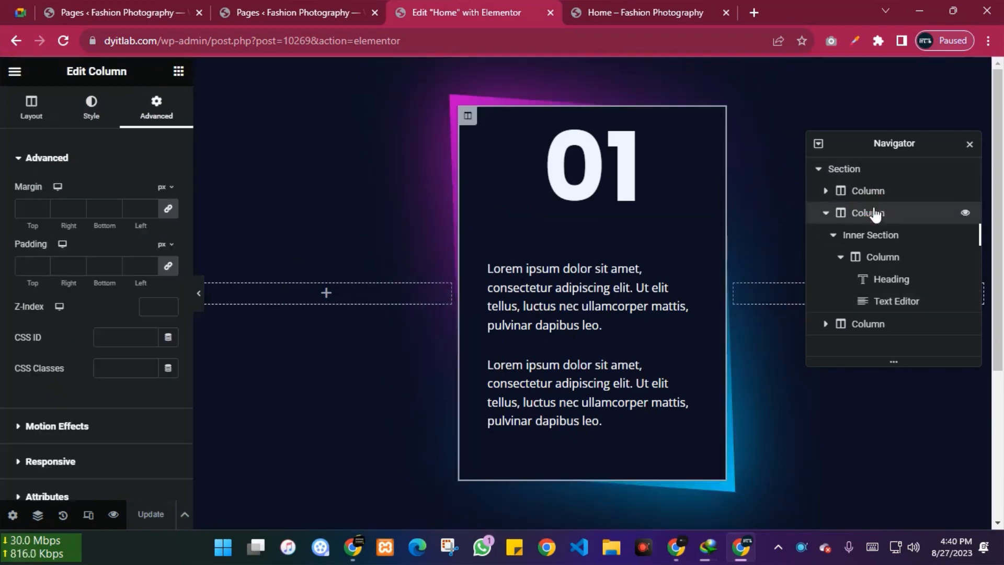
pyautogui.rightClick(874, 217)
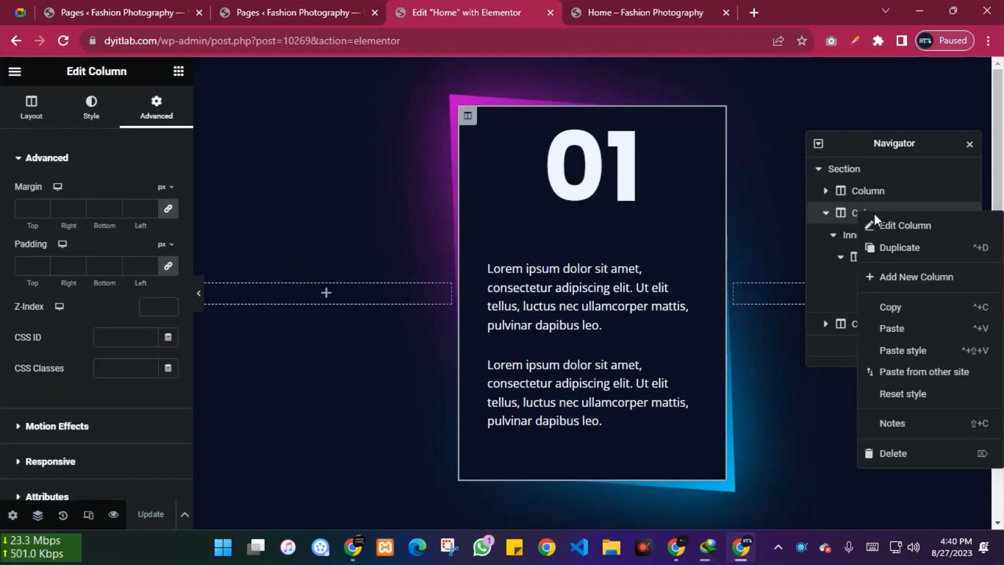
pyautogui.click(899, 250)
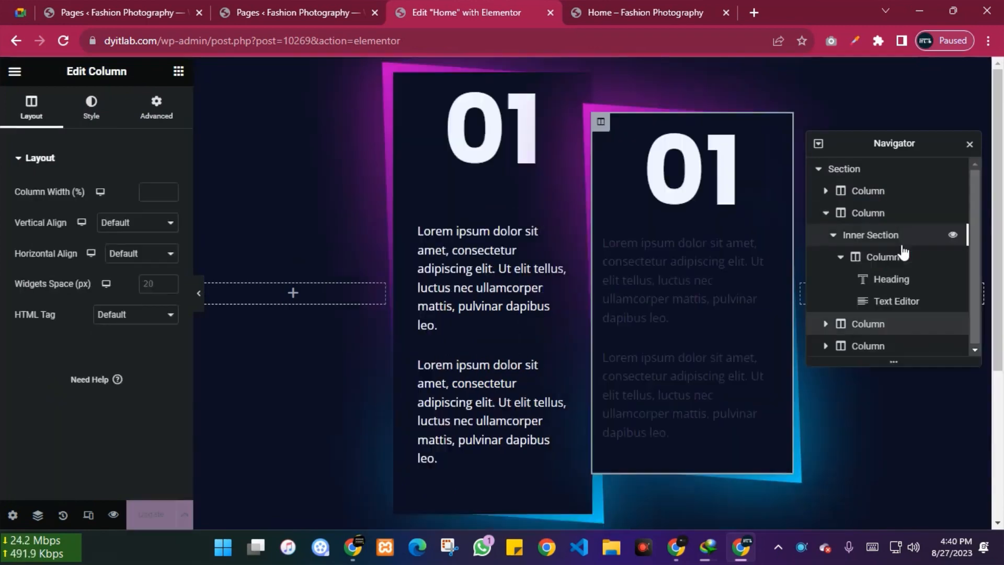
pyautogui.click(868, 215)
pyautogui.rightClick(863, 214)
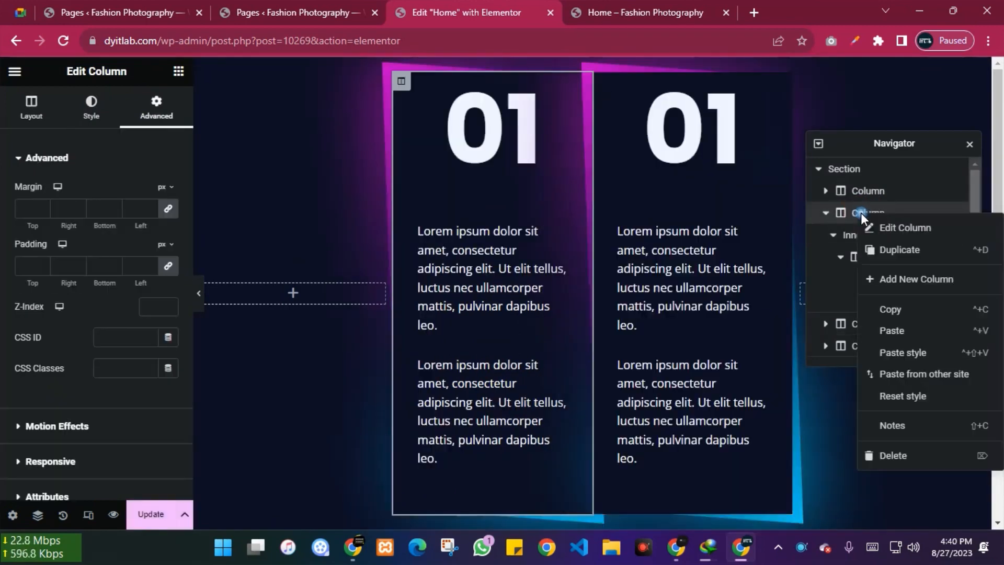
pyautogui.click(841, 216)
pyautogui.rightClick(861, 215)
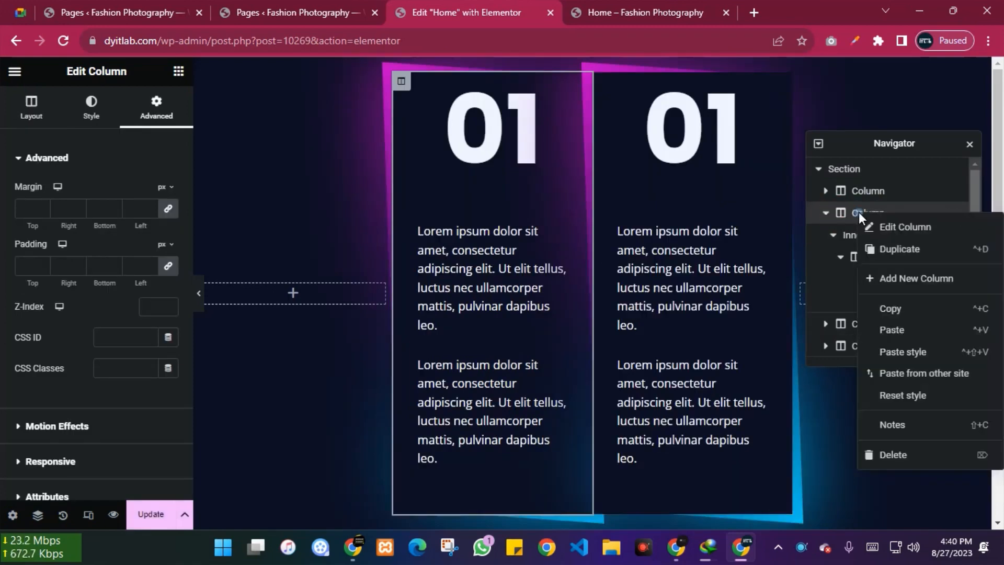
pyautogui.click(899, 249)
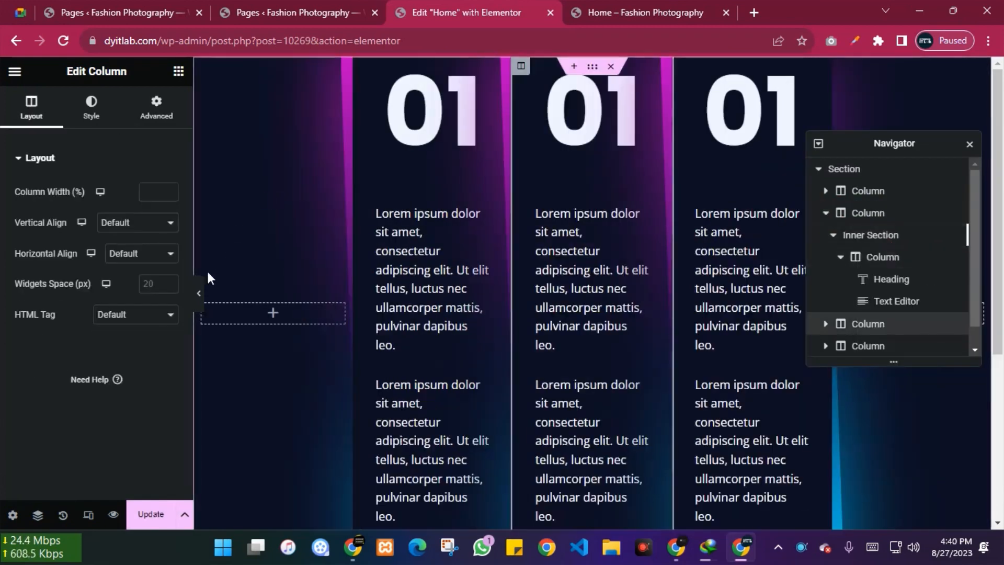
# Delete the empty first and last columns of the section and save the page
pyautogui.rightClick(873, 192)
pyautogui.click(898, 436)
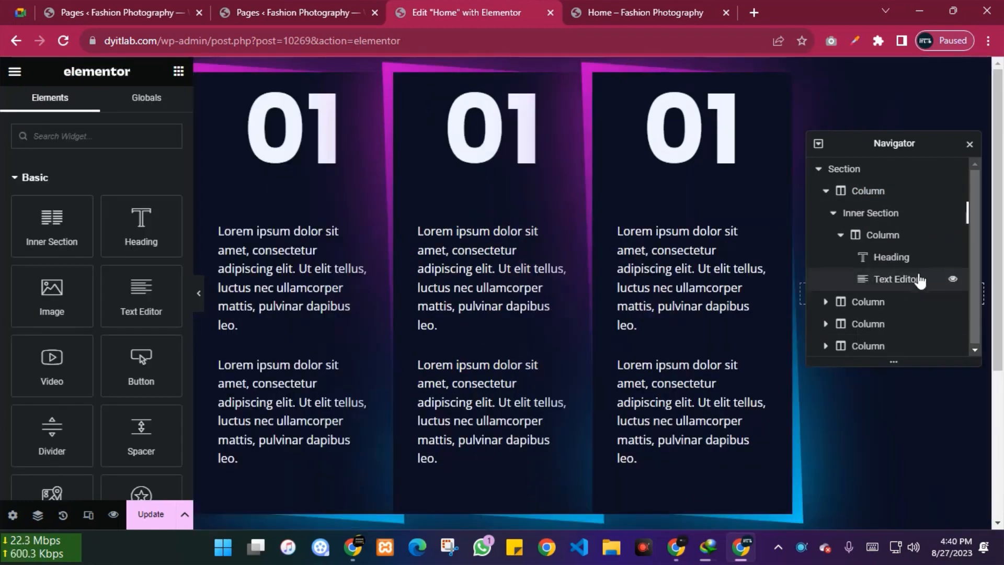
pyautogui.click(871, 346)
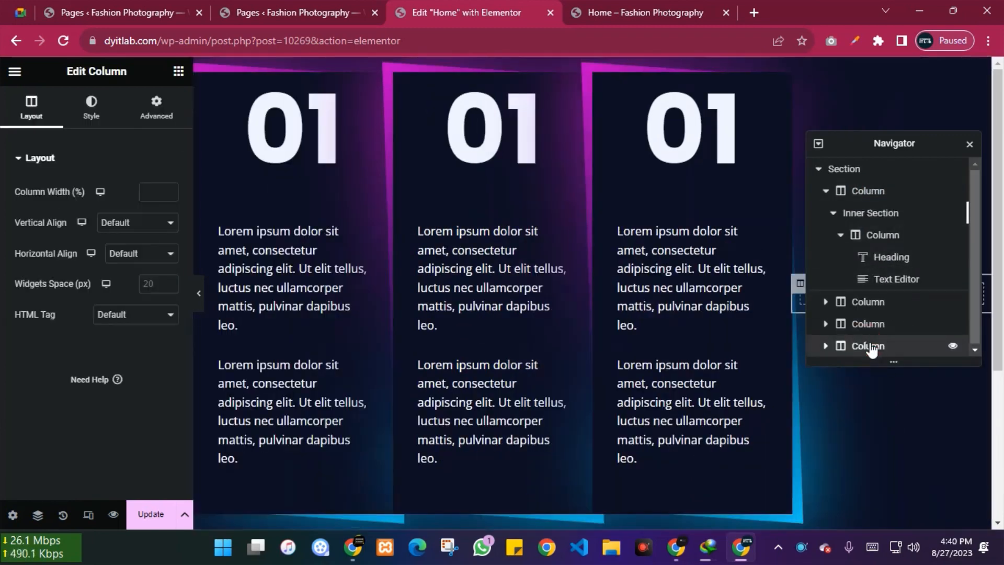
pyautogui.rightClick(871, 347)
pyautogui.click(896, 517)
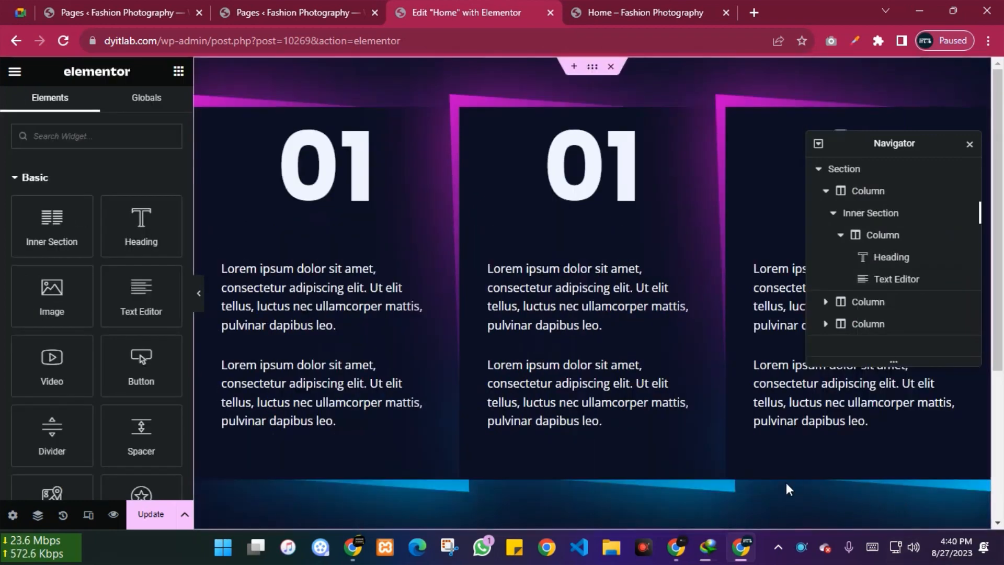
pyautogui.click(148, 513)
# Reload the published Home page, examine the three cards and their hover effect, and return to the page editor
pyautogui.click(627, 10)
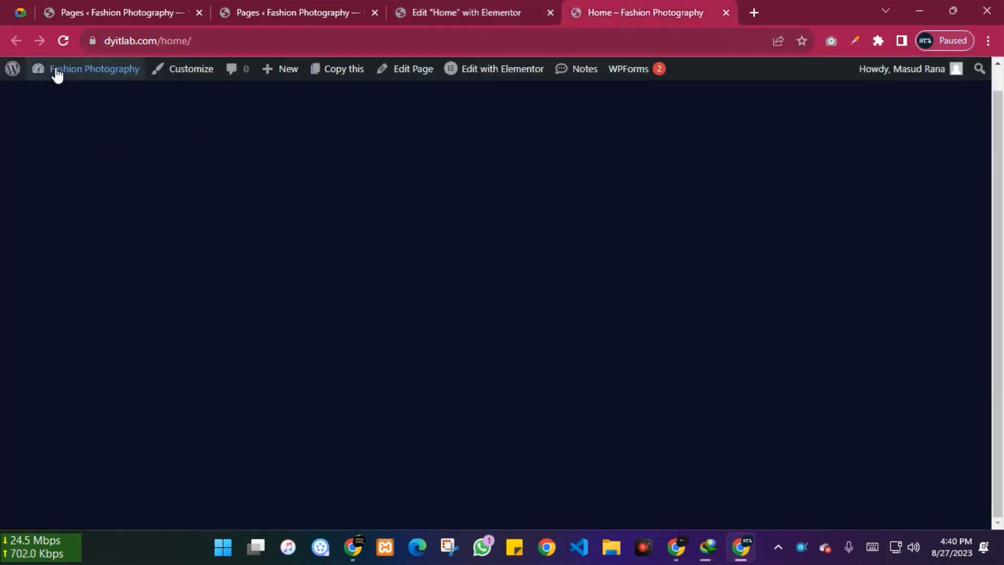
pyautogui.click(64, 41)
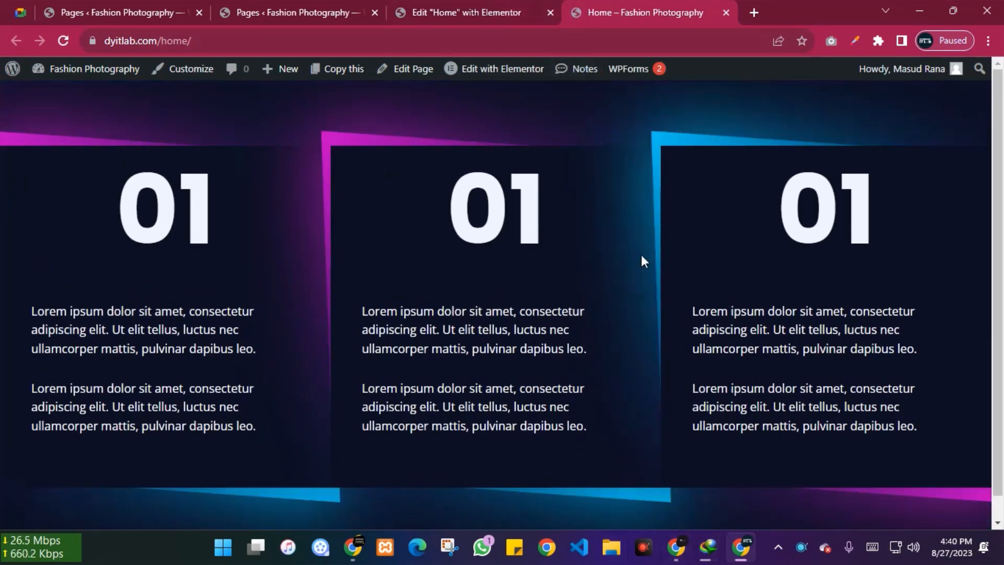
pyautogui.click(478, 2)
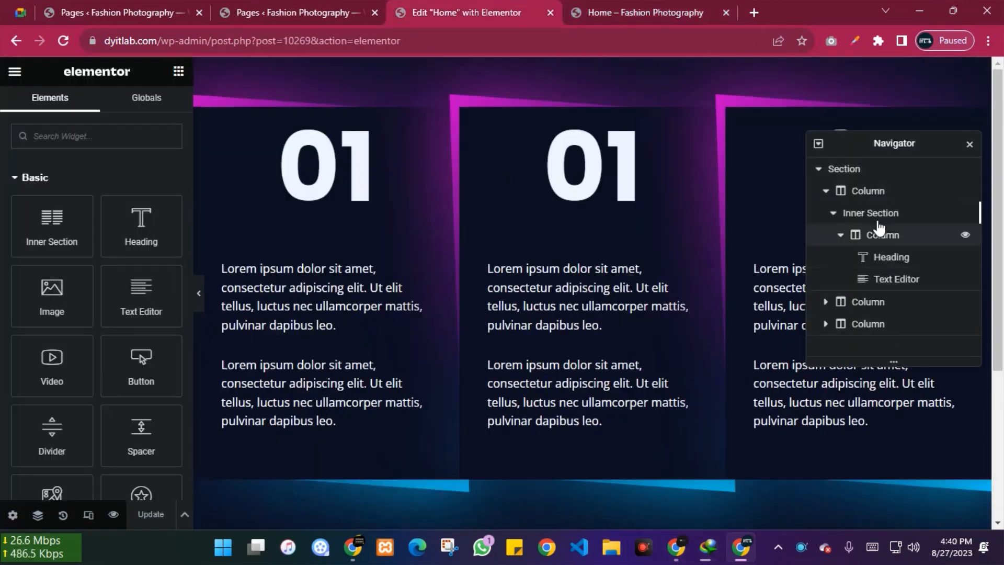
# Set the first outer column's padding to 10 px on all sides
pyautogui.click(887, 193)
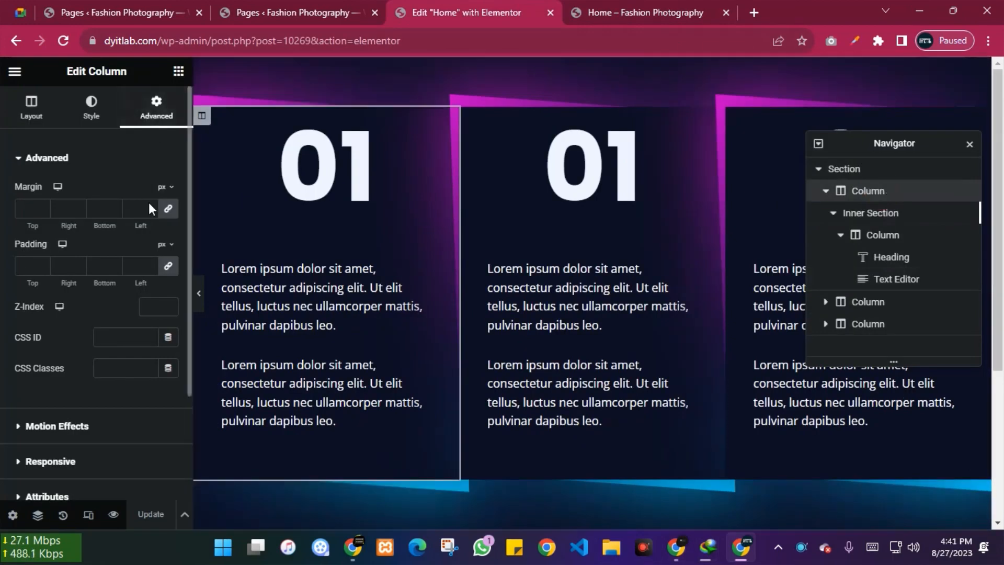
pyautogui.click(41, 266)
pyautogui.write('10')
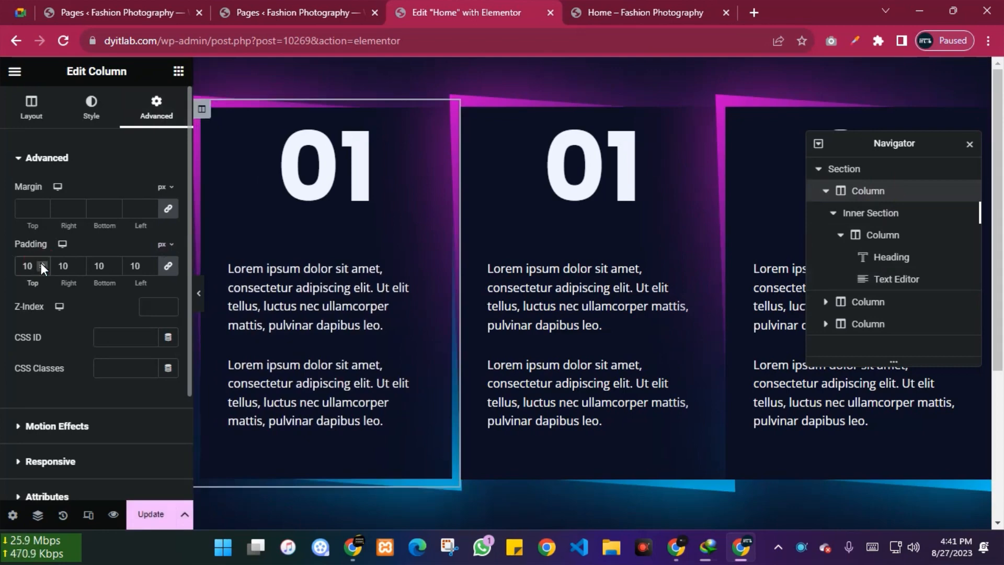
# Try 19 px padding on the first outer column, and clear it by switching the padding unit to percent
pyautogui.click(41, 263)
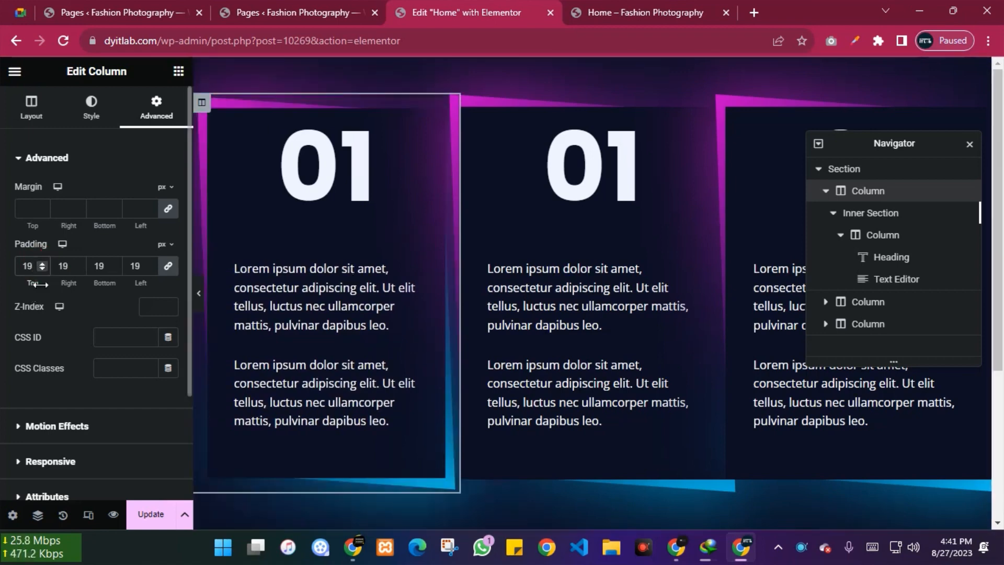
pyautogui.click(165, 244)
pyautogui.click(163, 265)
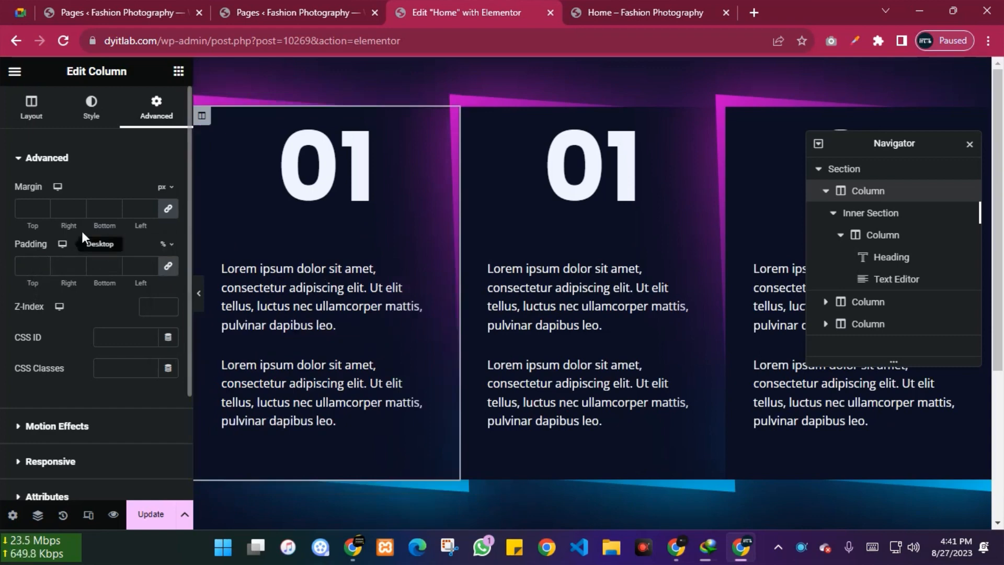
# Switch the first outer column's margin unit to percent and set the margin to 5% on all sides
pyautogui.click(170, 187)
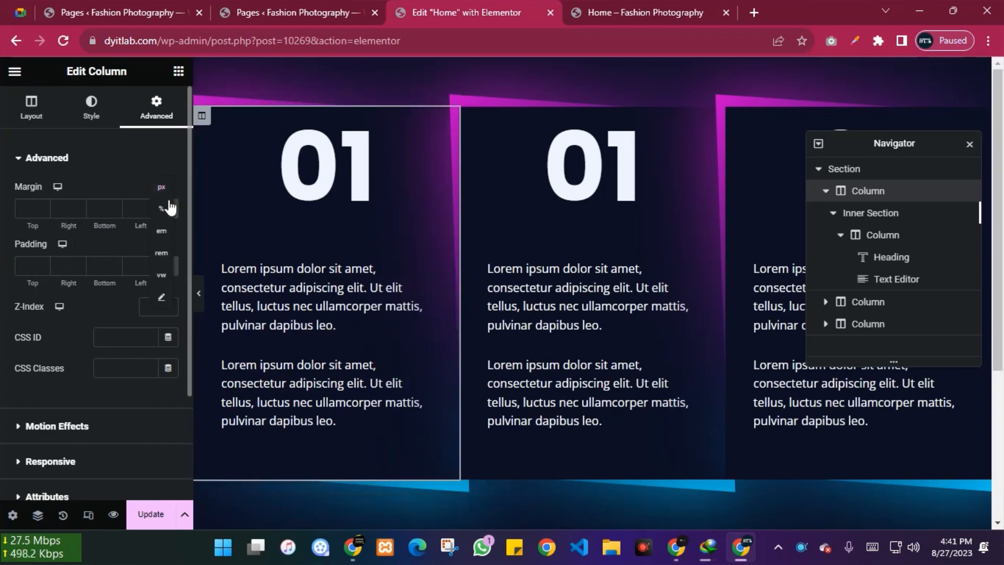
pyautogui.click(165, 208)
pyautogui.click(40, 207)
pyautogui.click(41, 207)
pyautogui.click(41, 207)
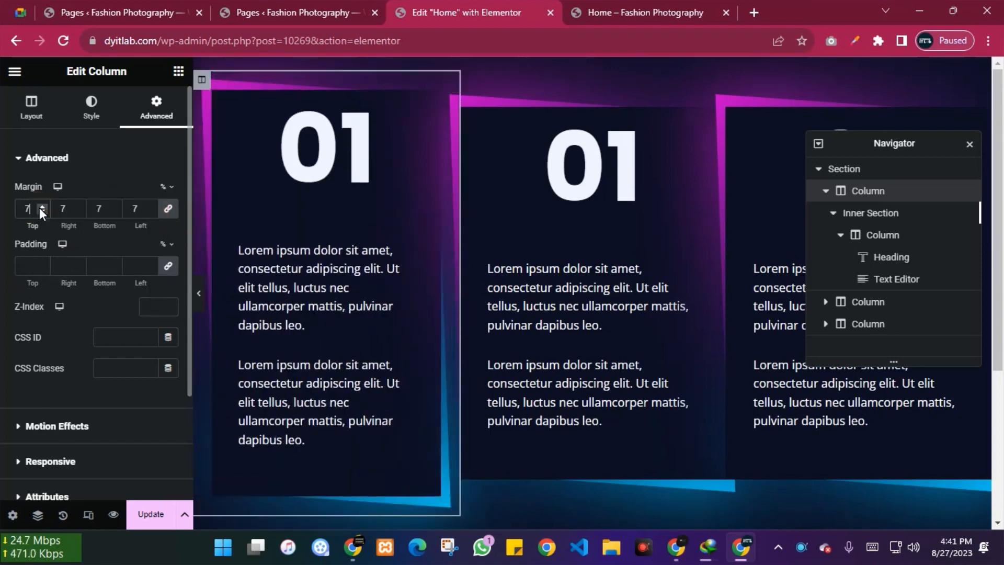
pyautogui.click(40, 212)
pyautogui.click(40, 211)
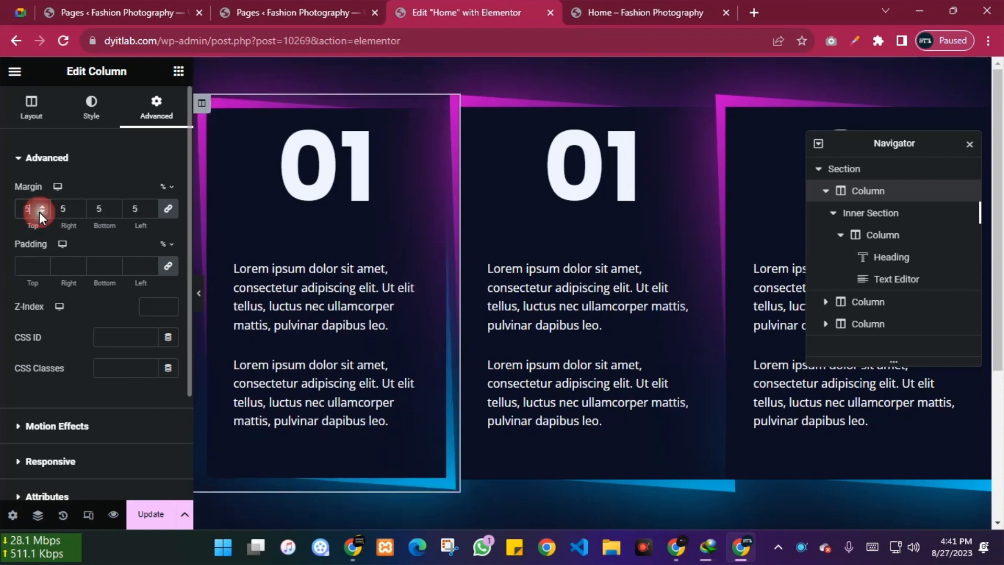
# Preview the cards at full width without the editing panel, and raise the first outer column's margin to 7% on all sides
pyautogui.click(199, 294)
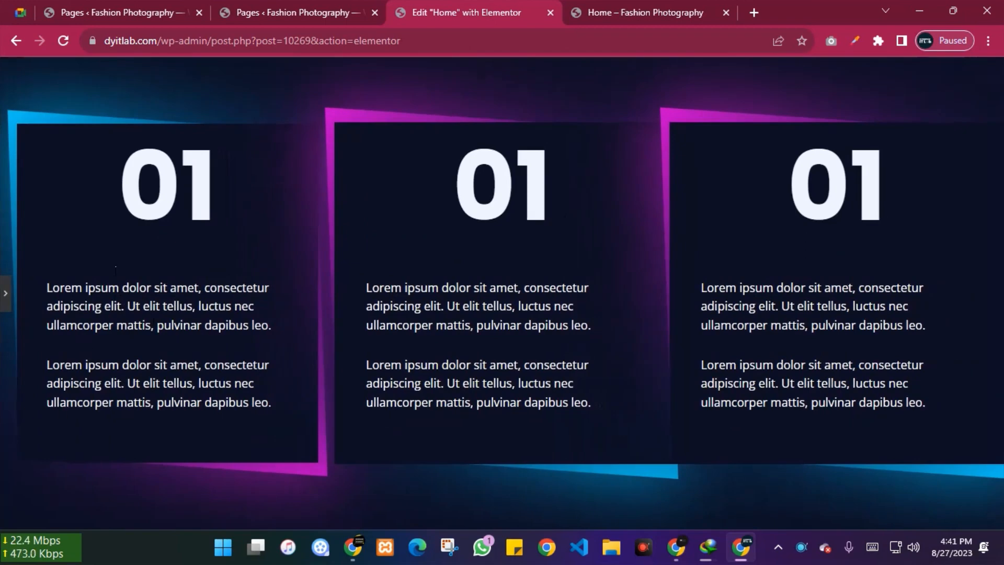
pyautogui.click(5, 293)
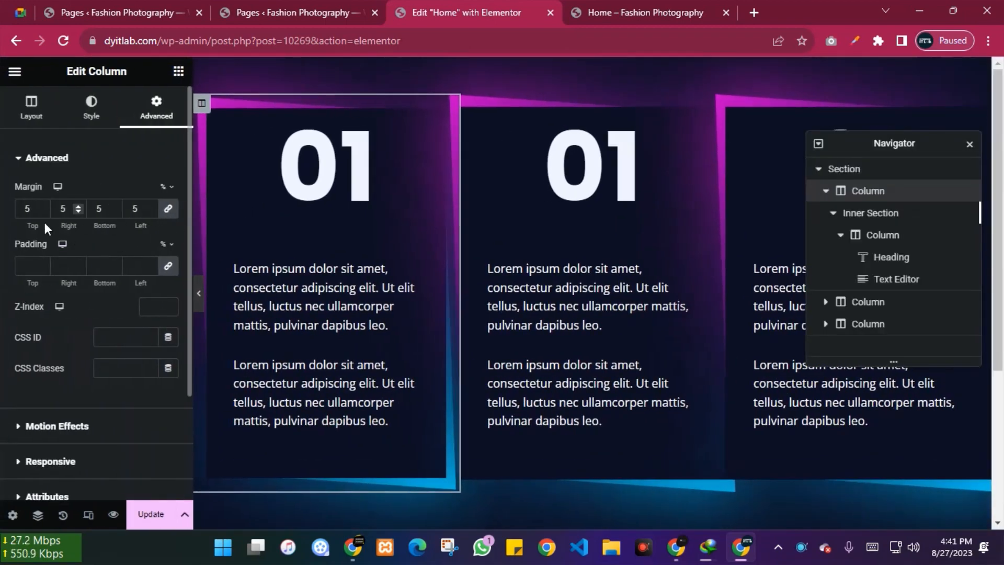
pyautogui.click(41, 205)
pyautogui.click(41, 205)
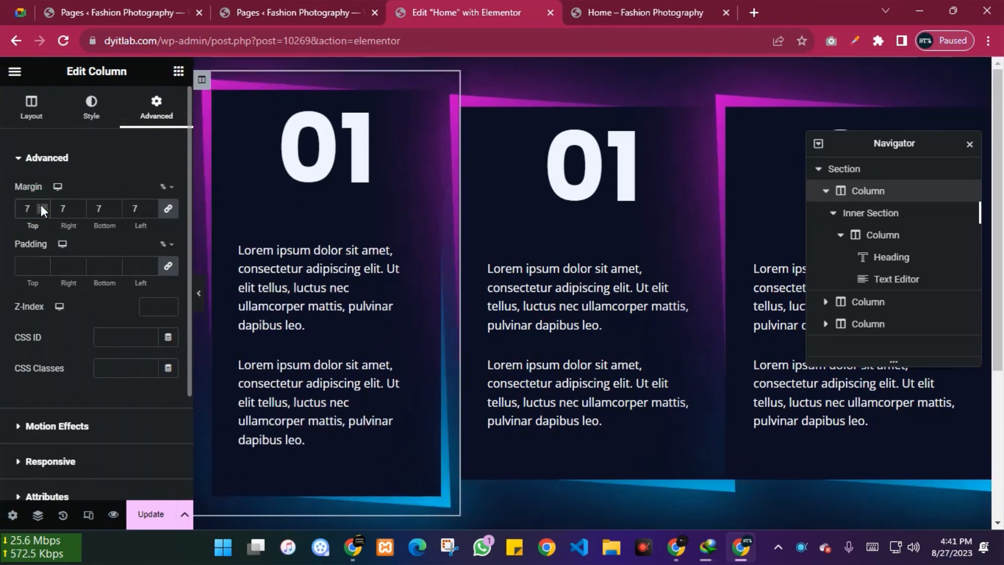
# Copy the first outer column and paste its style onto the second and third outer columns
pyautogui.rightClick(202, 80)
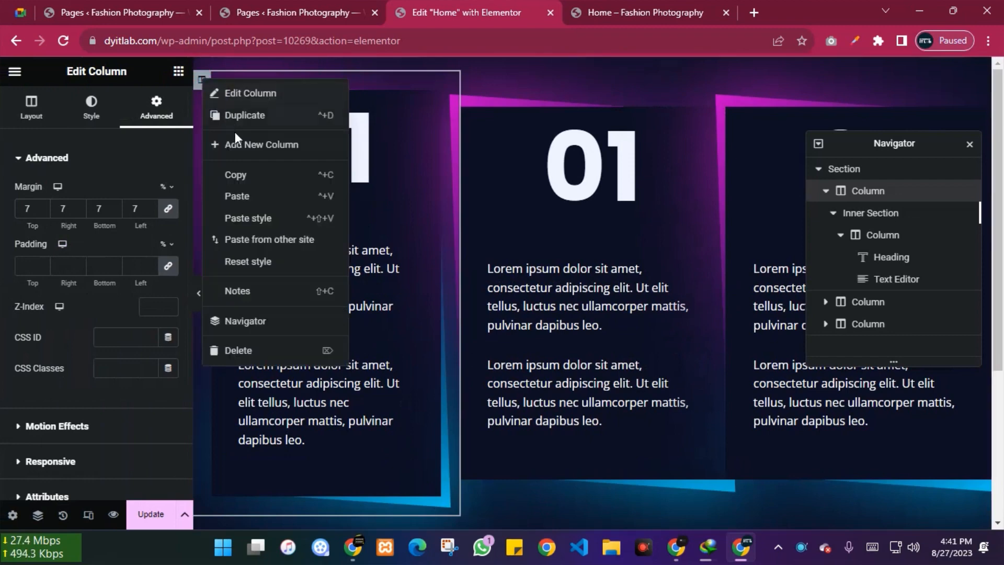
pyautogui.click(244, 175)
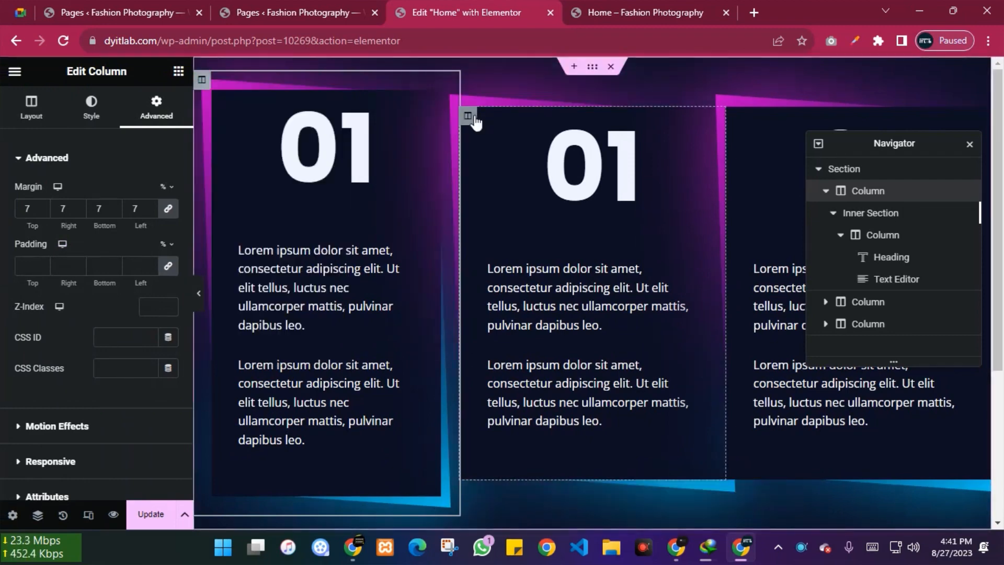
pyautogui.click(474, 119)
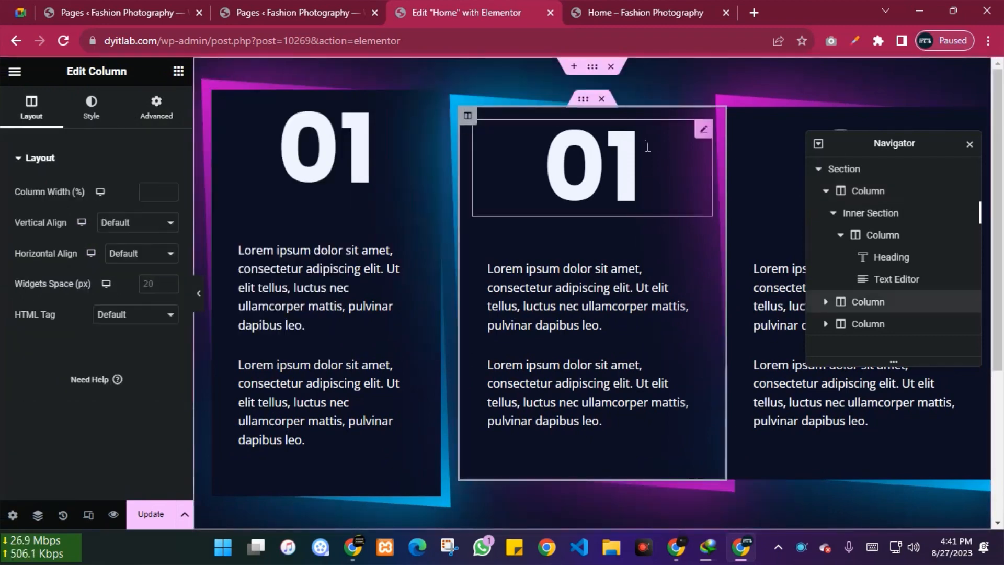
pyautogui.click(868, 302)
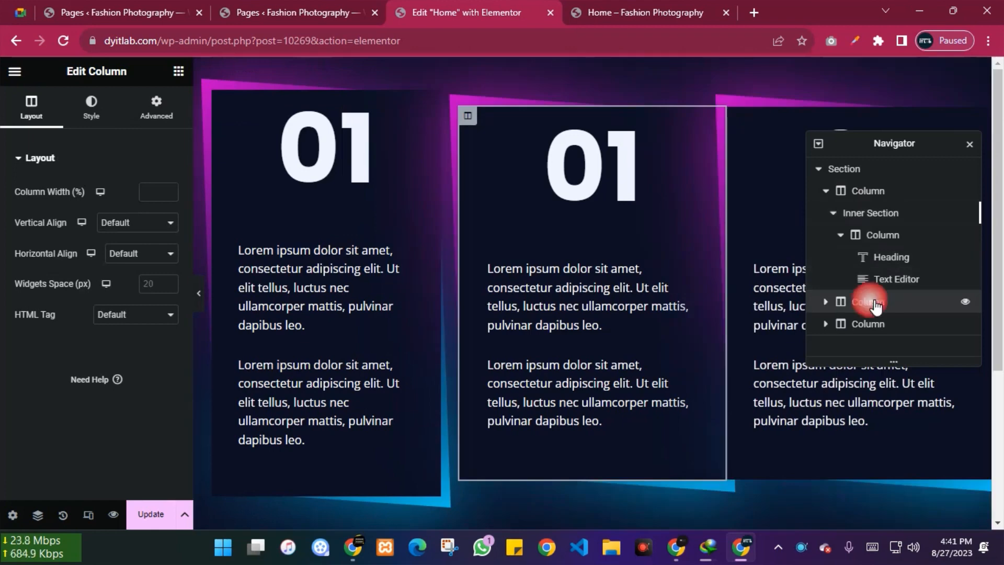
pyautogui.click(872, 323)
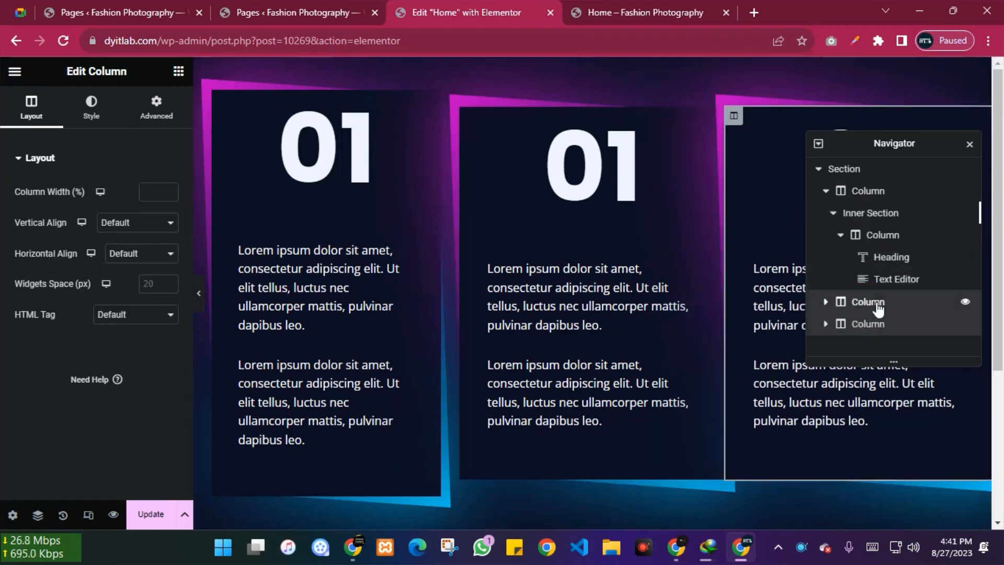
pyautogui.click(875, 303)
pyautogui.rightClick(877, 307)
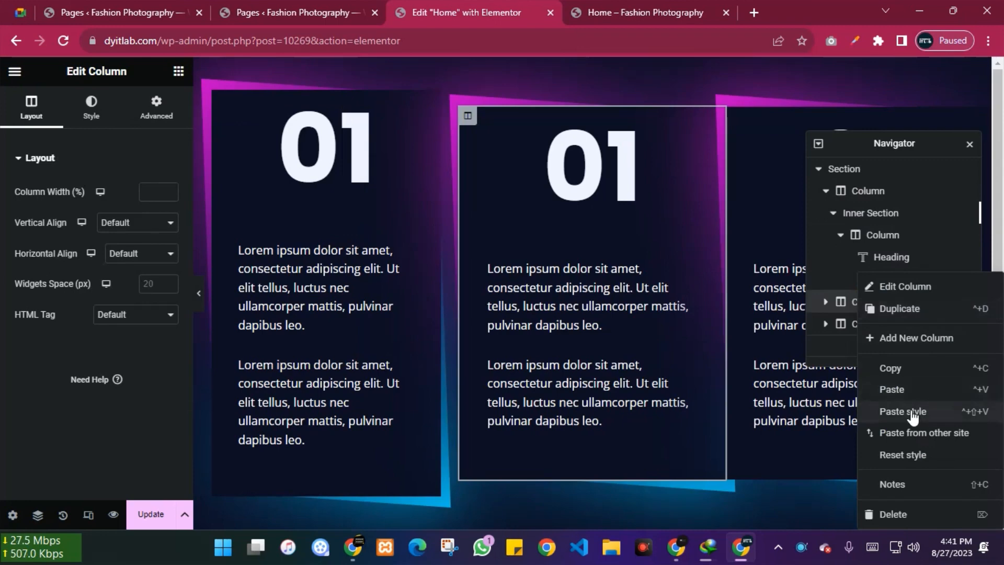
pyautogui.click(914, 411)
pyautogui.rightClick(871, 325)
pyautogui.click(916, 412)
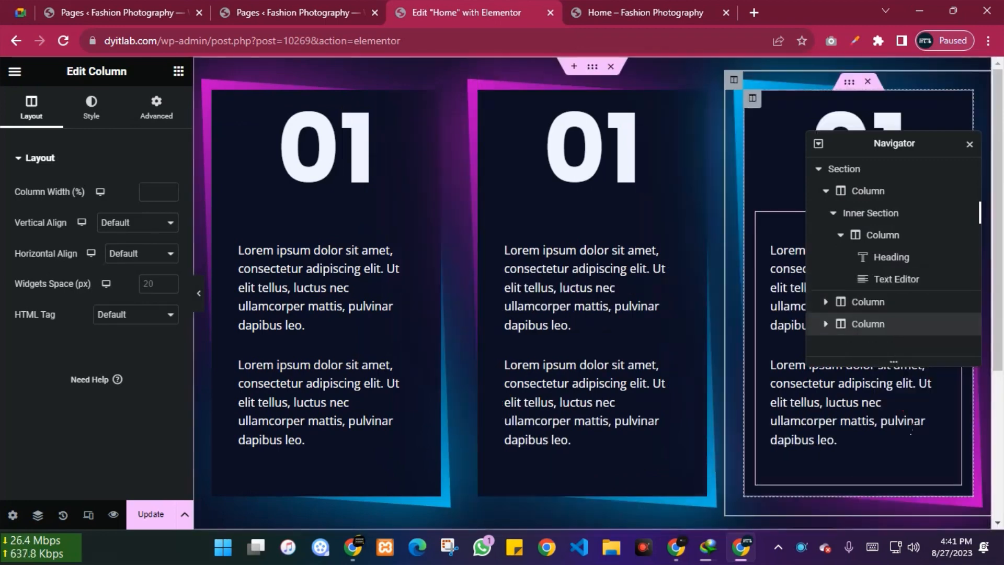
# Save the page and reload the published Home page to check the spacing of the three cards
pyautogui.click(157, 515)
pyautogui.click(605, 3)
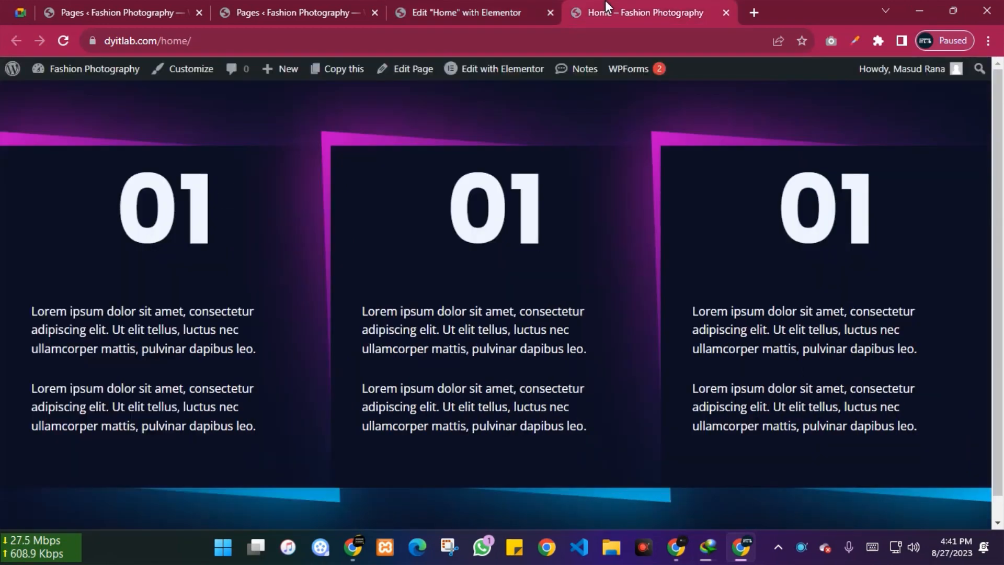
pyautogui.click(63, 43)
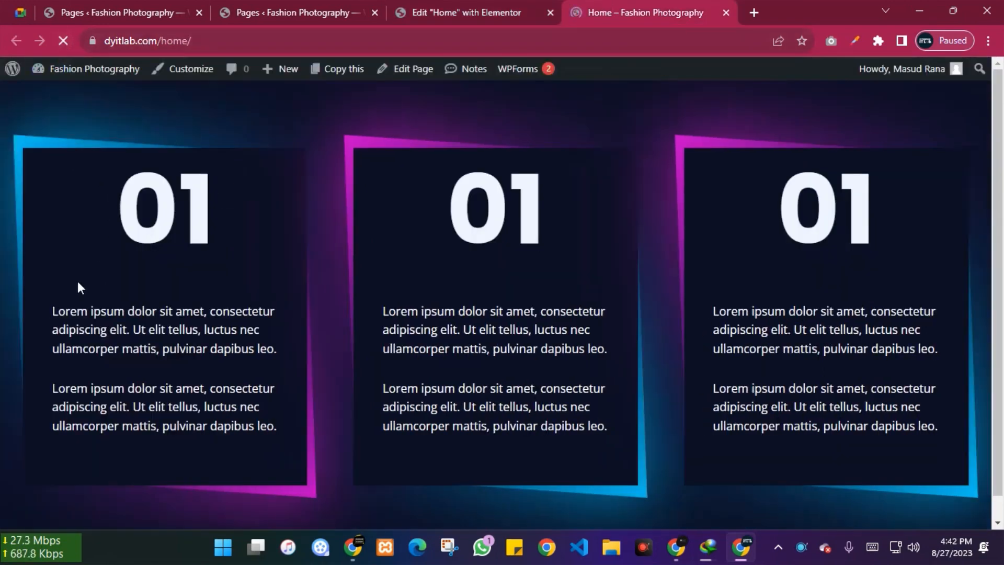